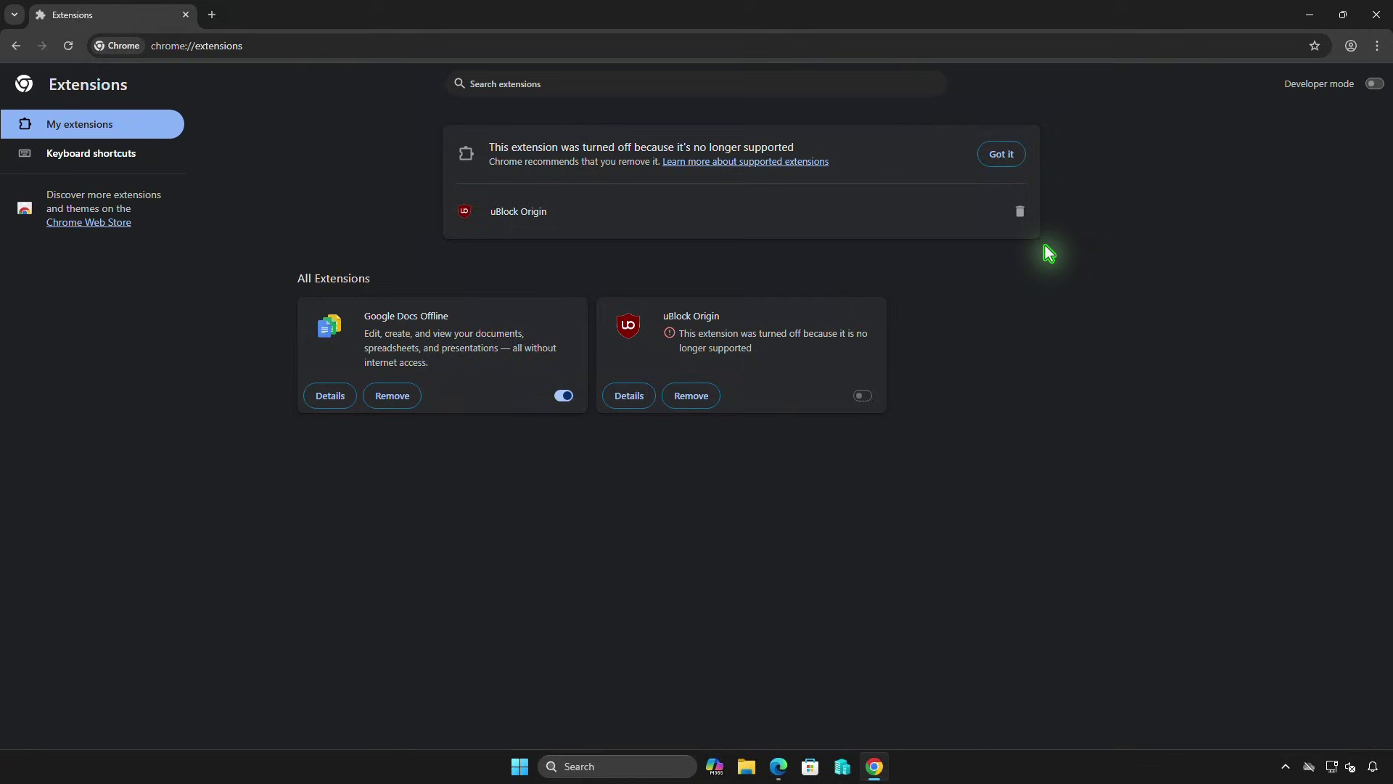
- Remove the unsupported uBlock Origin extension, then switch on Developer mode on the Manage Extensions page
click(707, 397)
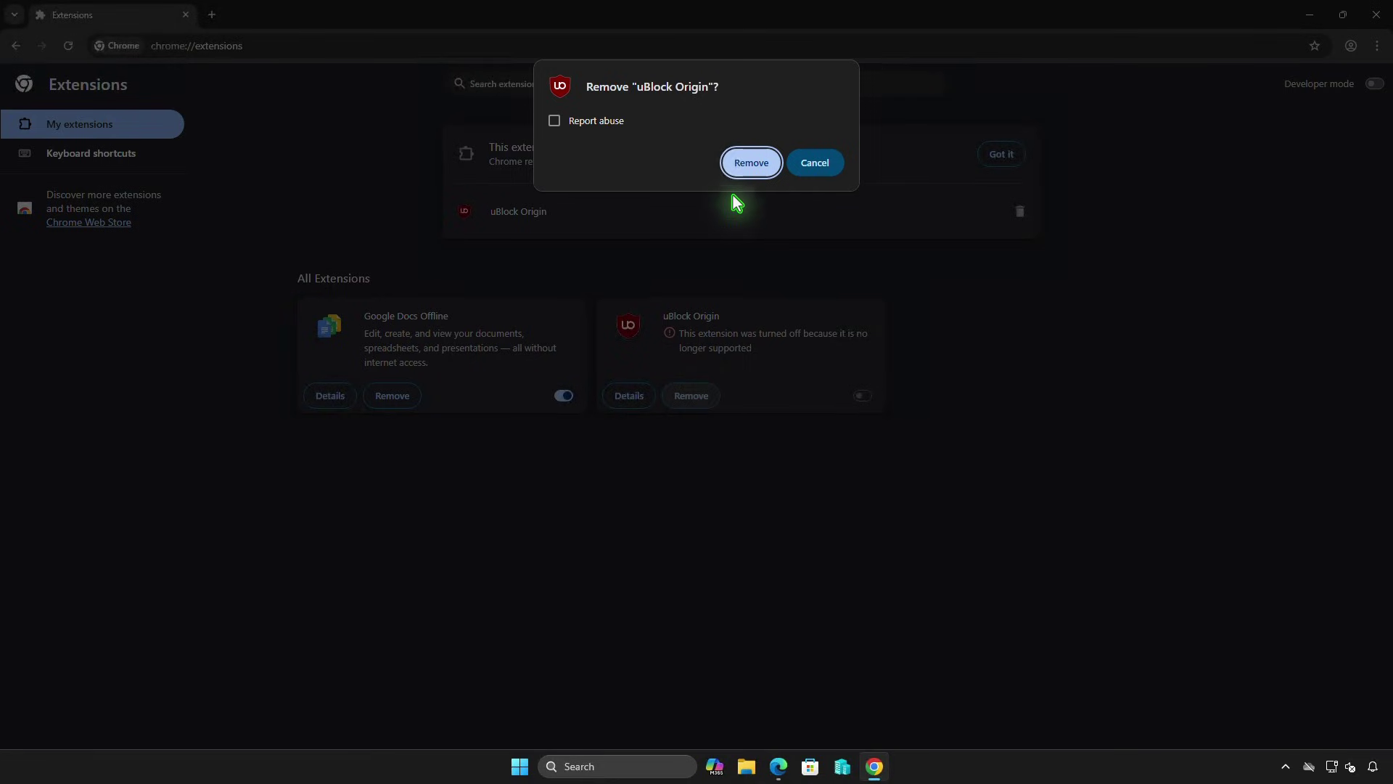
click(746, 164)
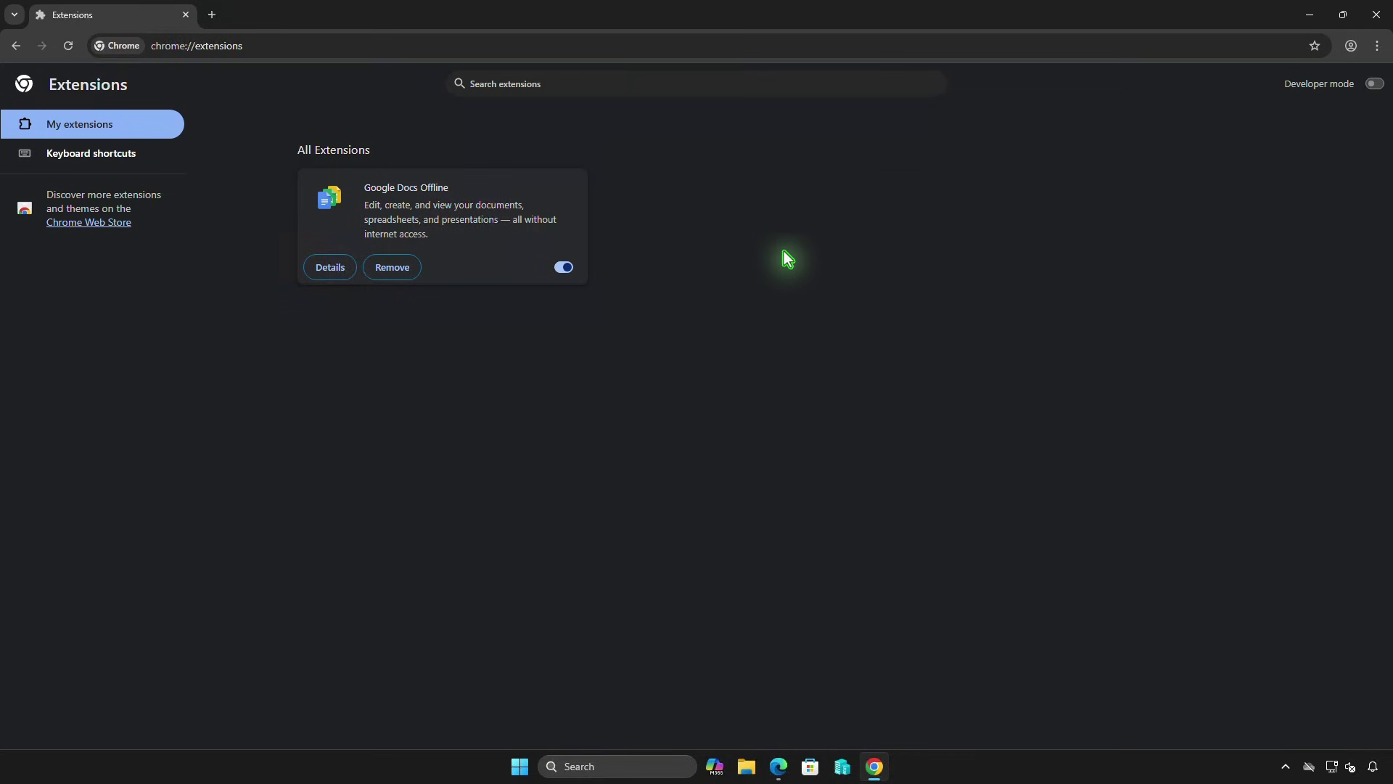
click(1377, 47)
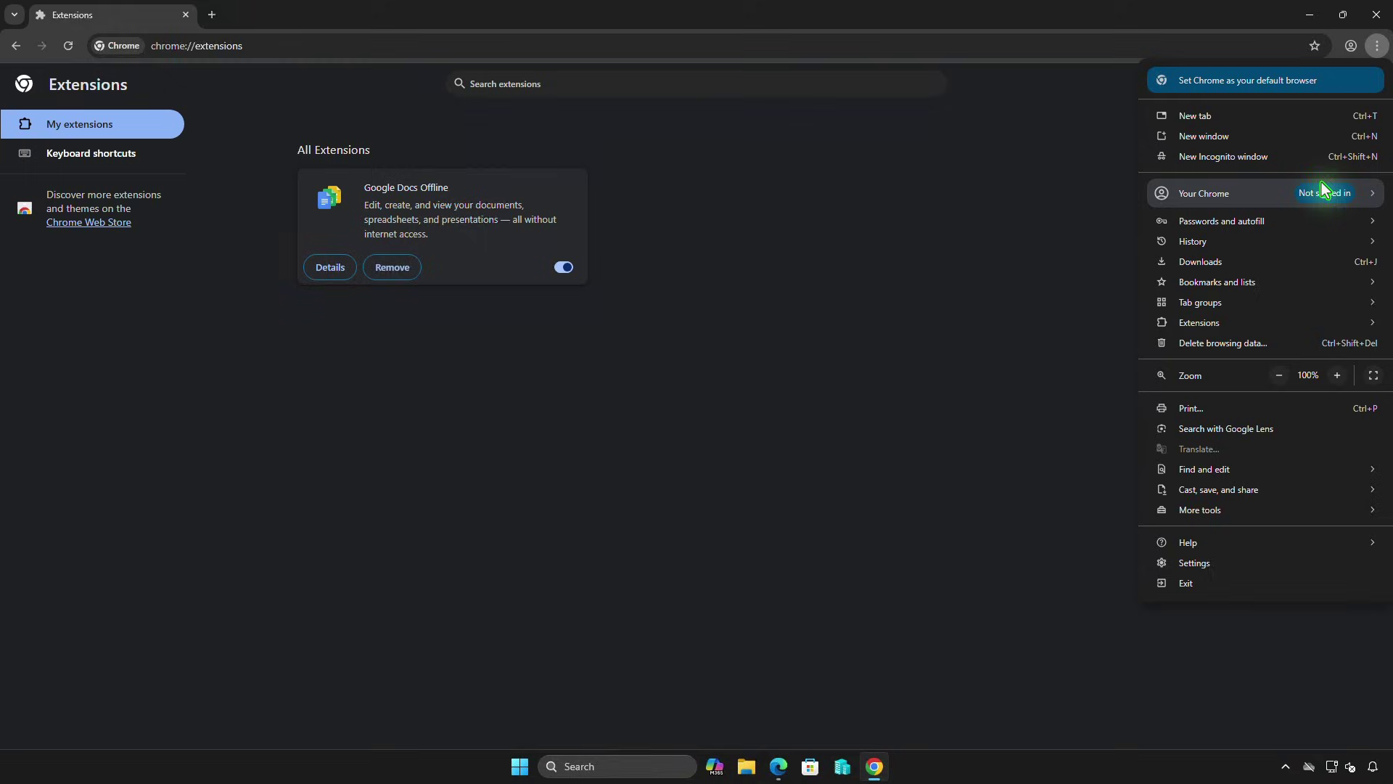
mouse_move(1234, 321)
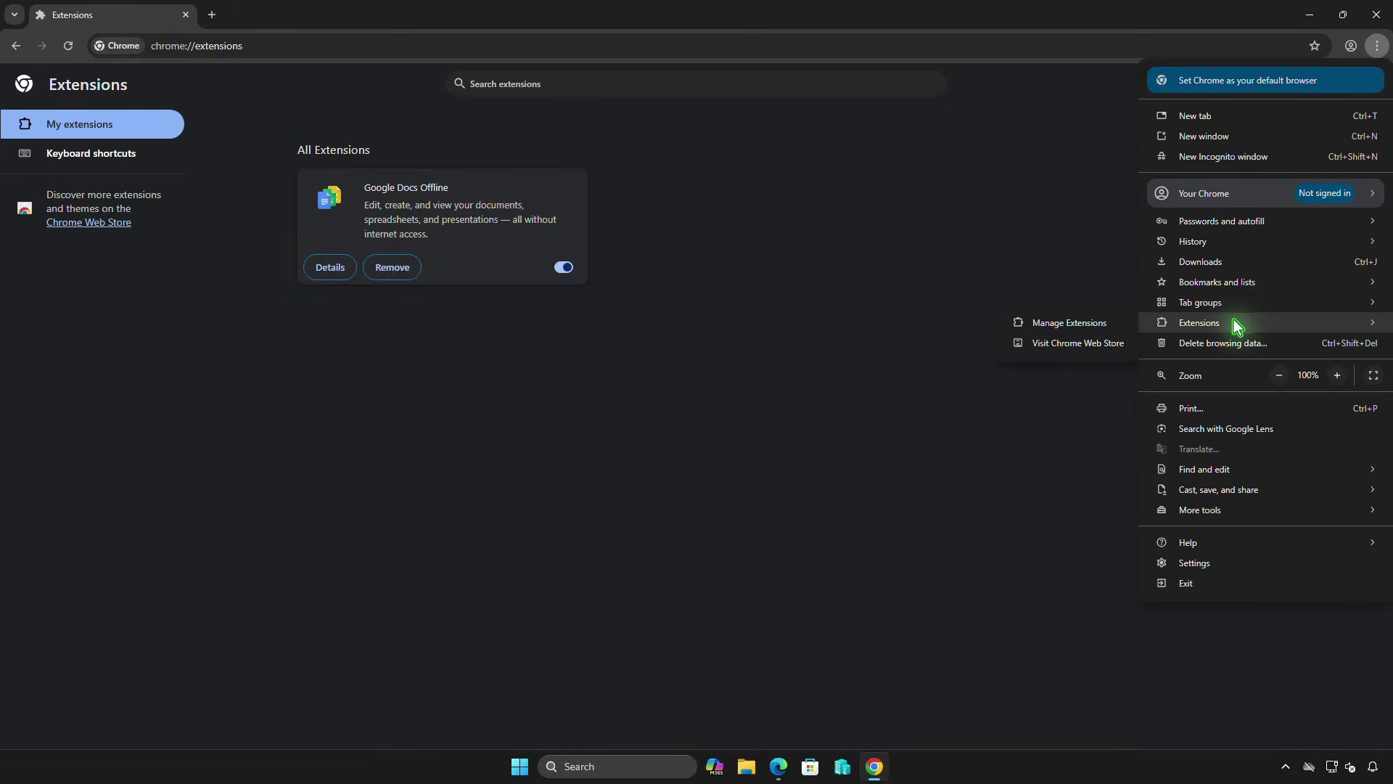
click(1104, 324)
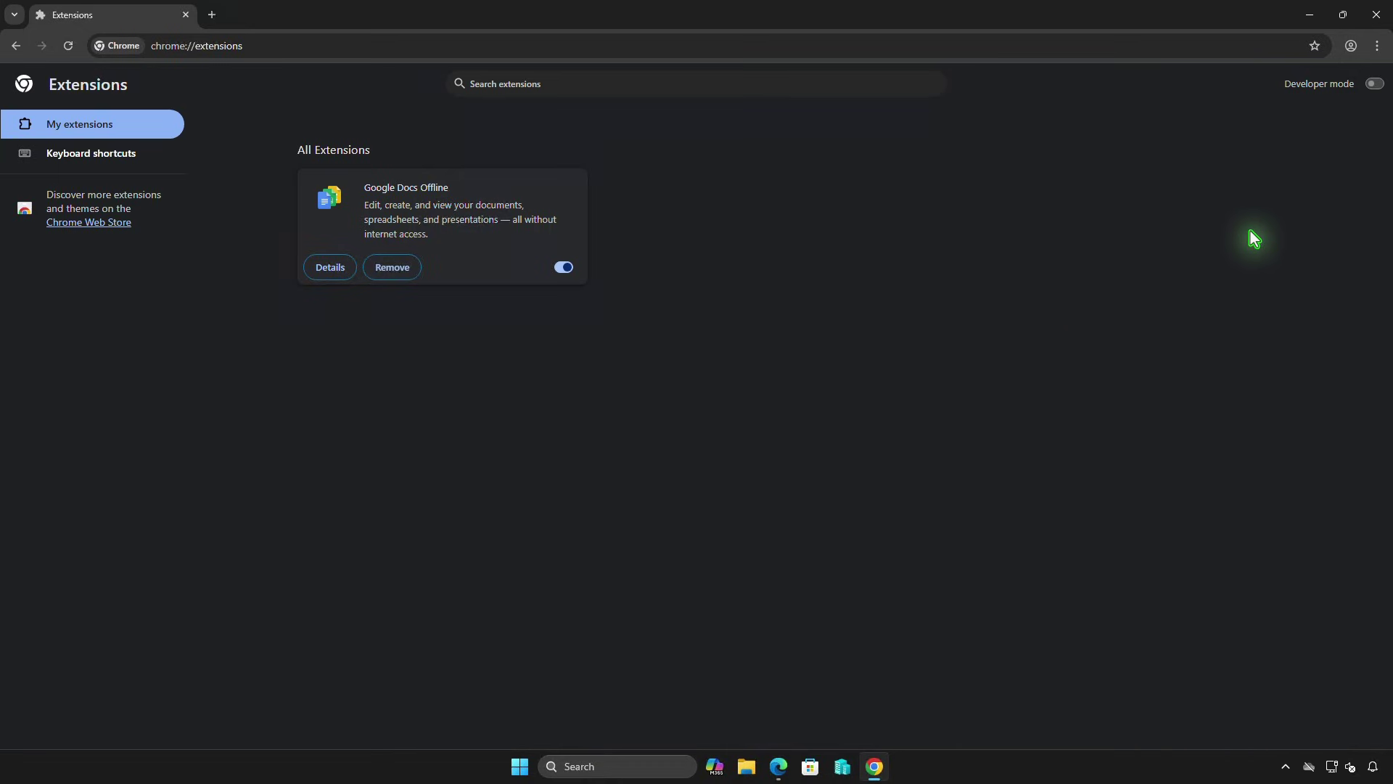
click(1374, 87)
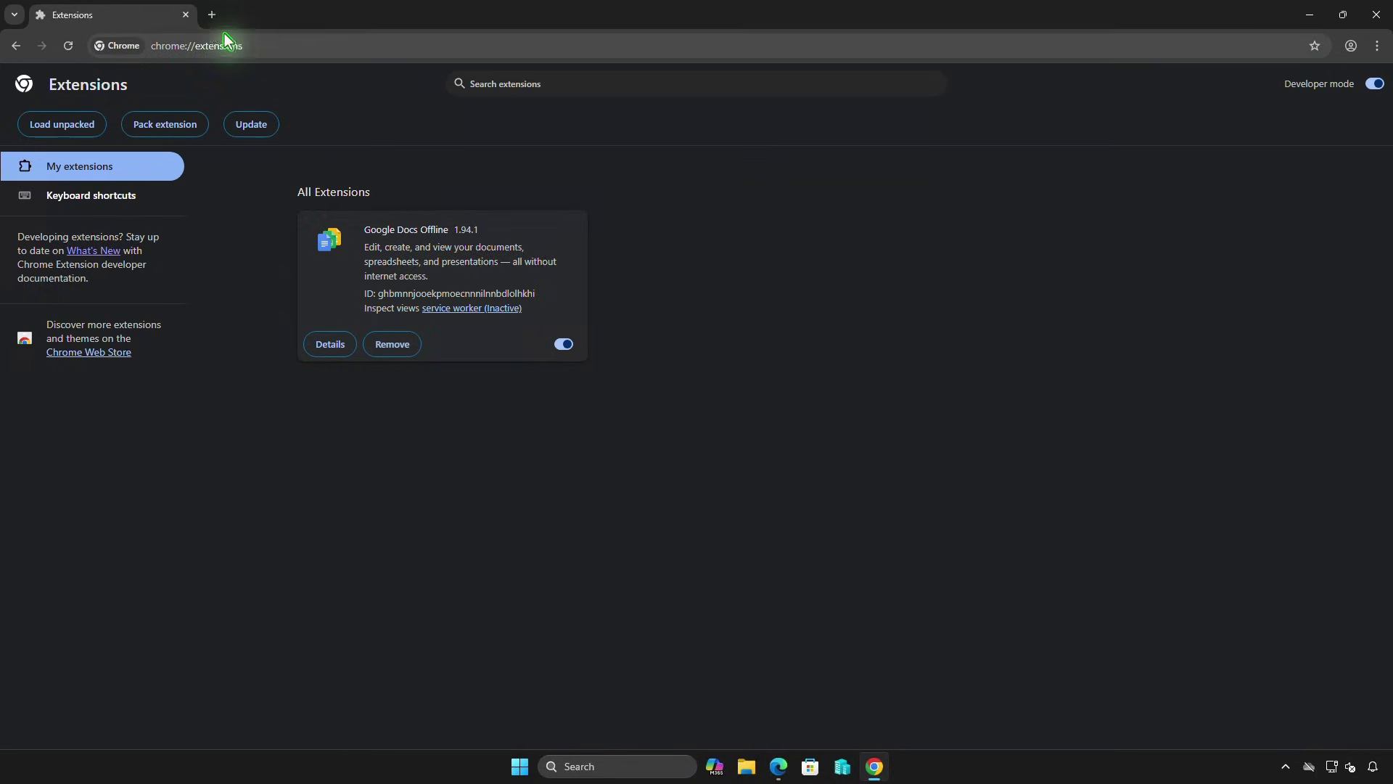
- In a new tab, go to the gorhill/uBlock GitHub repository
click(212, 15)
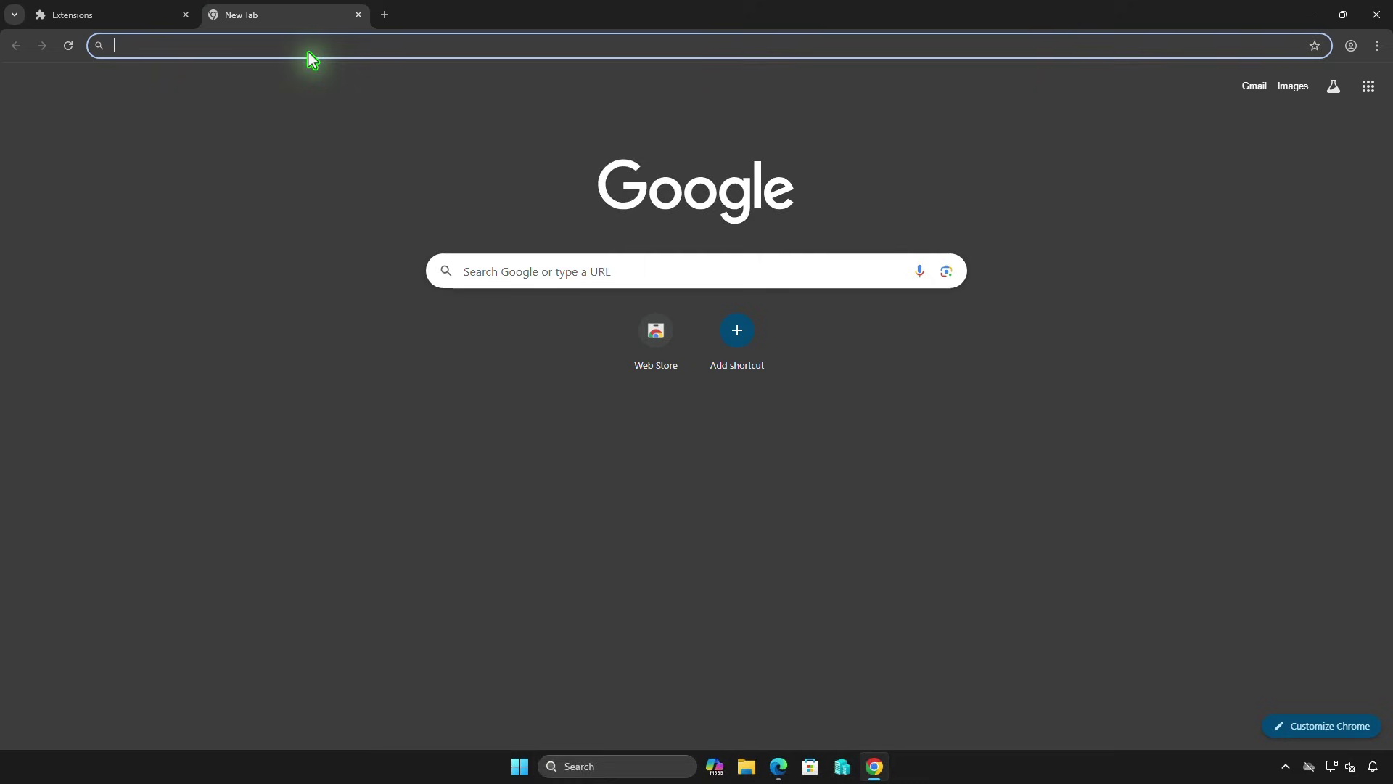
text(ublockorigin.com)
key(Return)
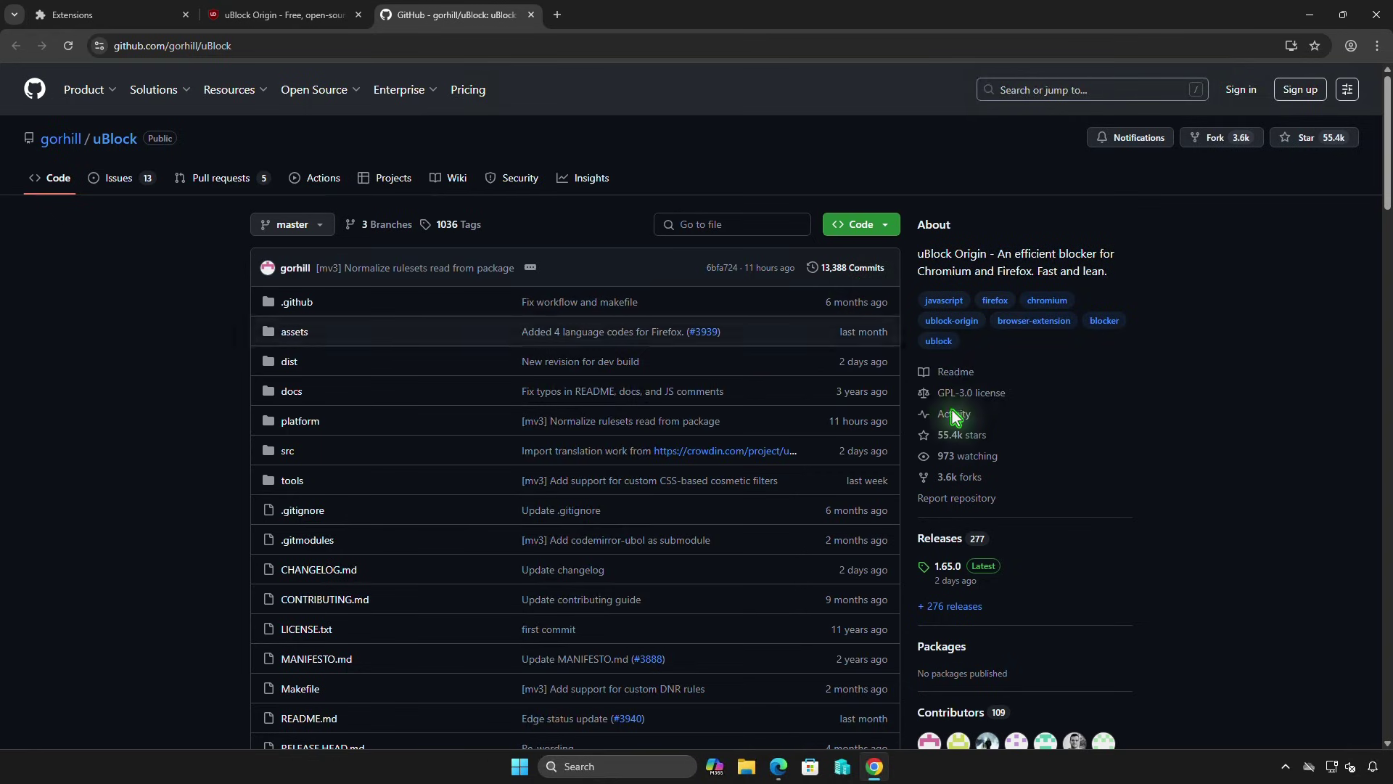
- Download uBlock0_1.65.0.chromium.zip from the 1.65.0 release and show it in its folder
click(982, 566)
scroll(982, 565, down, 6)
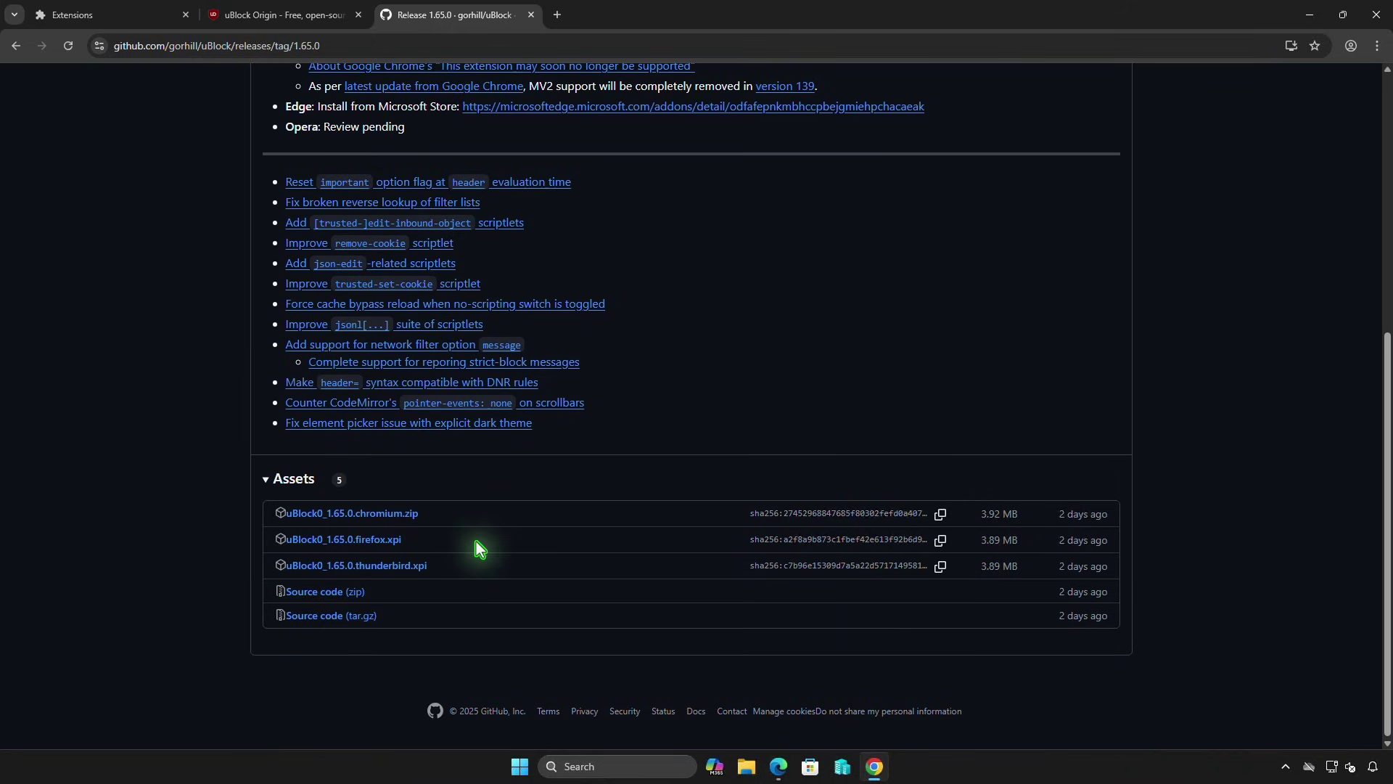
click(413, 519)
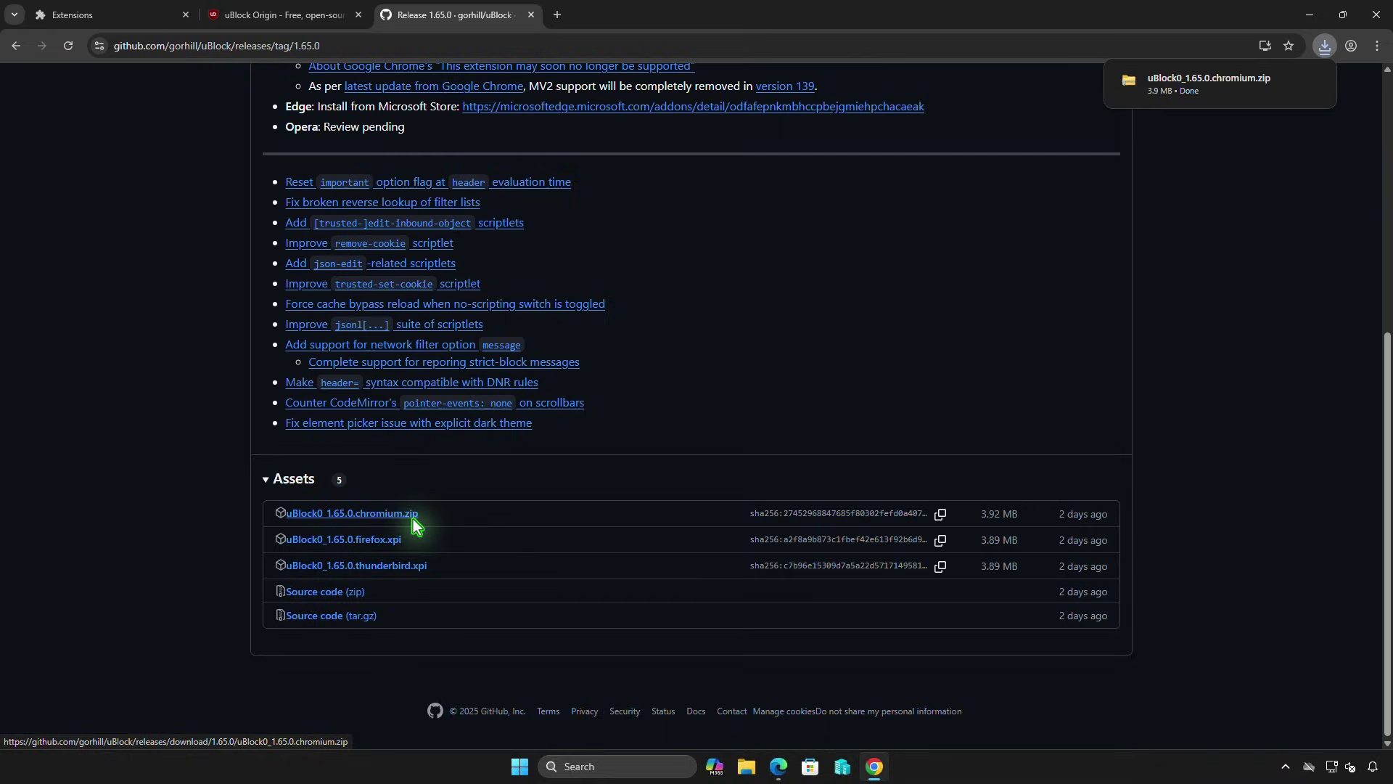
click(1289, 114)
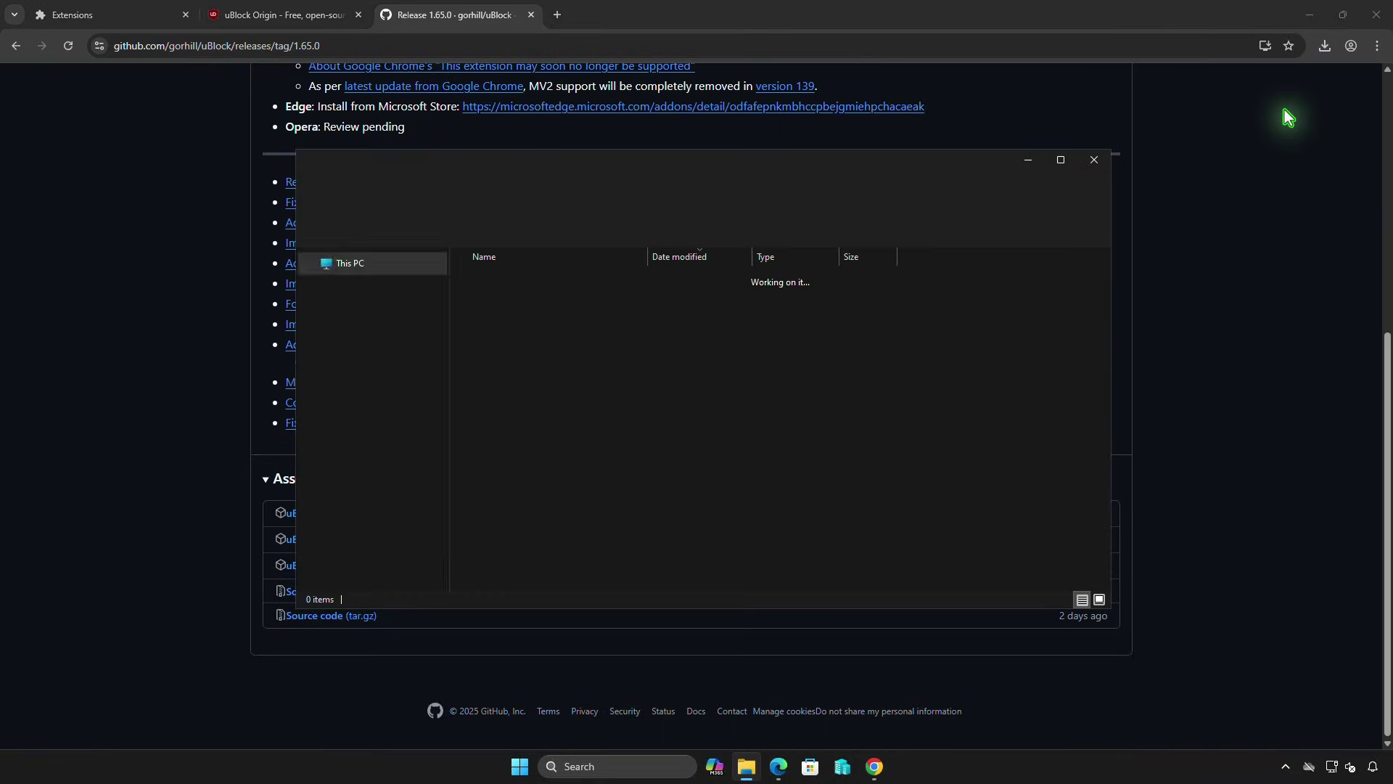
- Extract uBlock0_1.65.0.chromium.zip into its suggested same-named folder in Downloads
click(1311, 16)
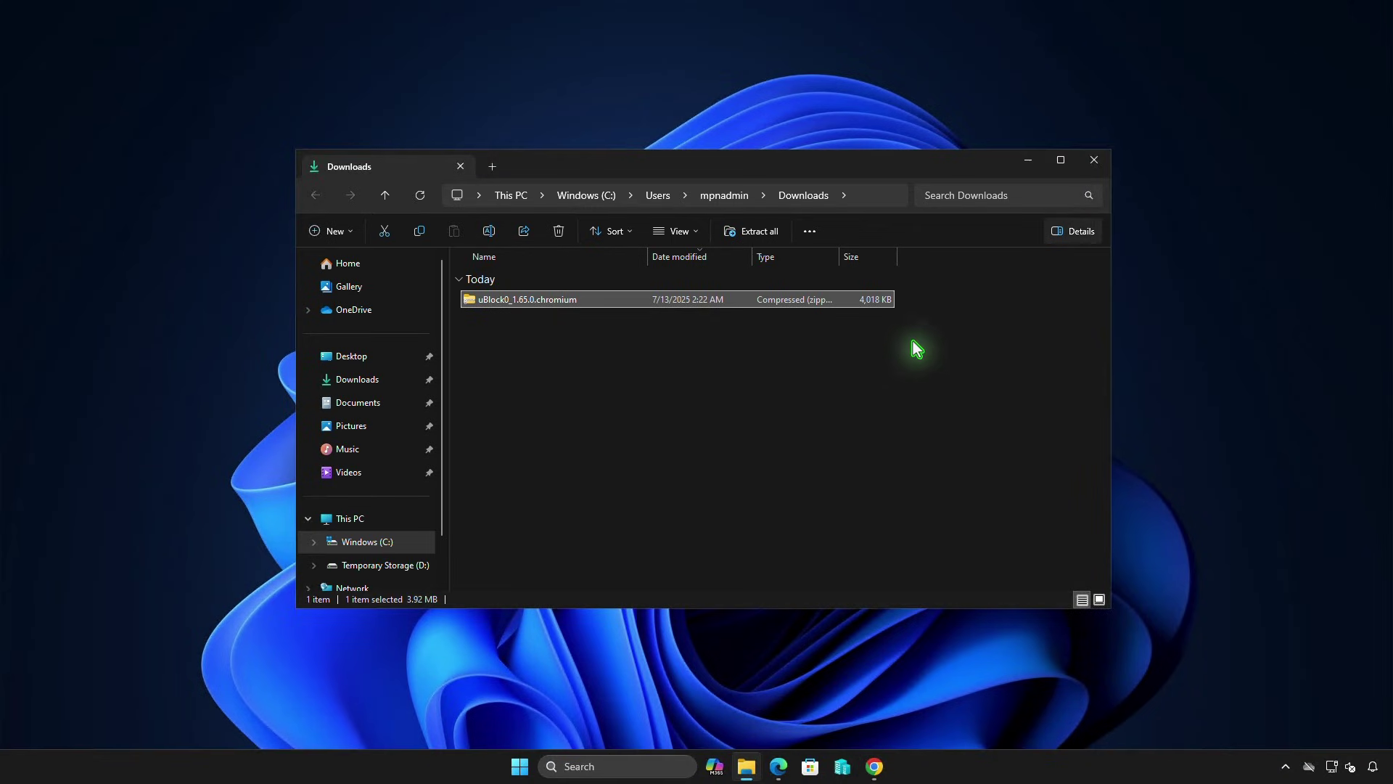
right_click(592, 301)
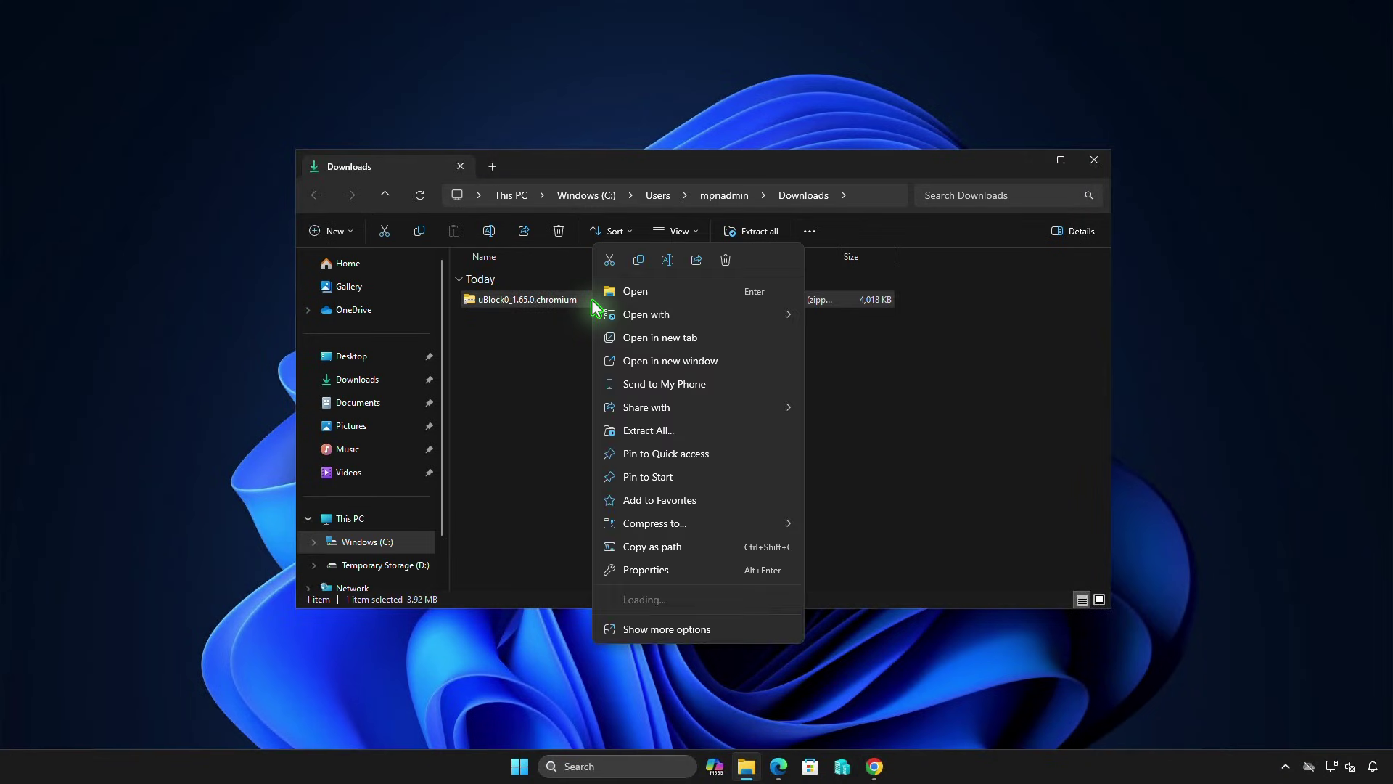
click(655, 433)
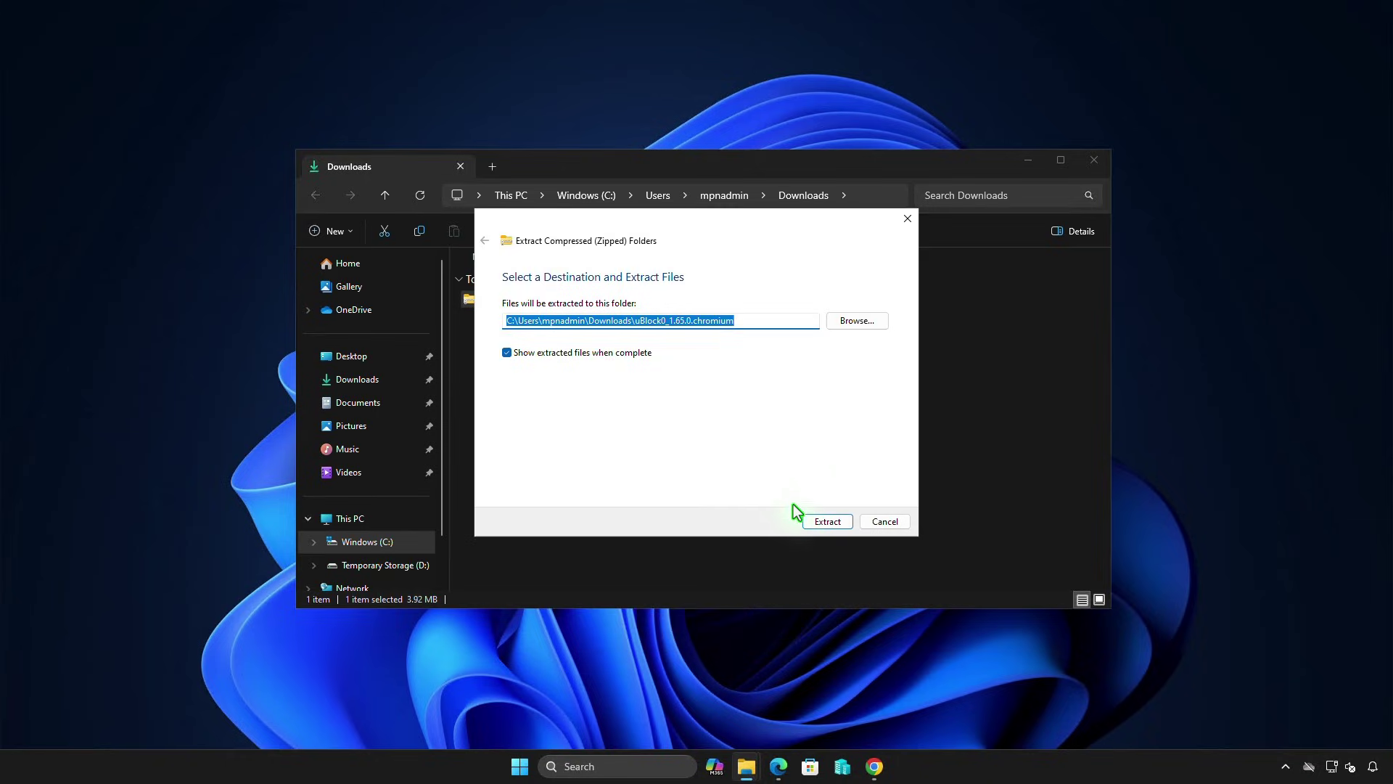
click(825, 523)
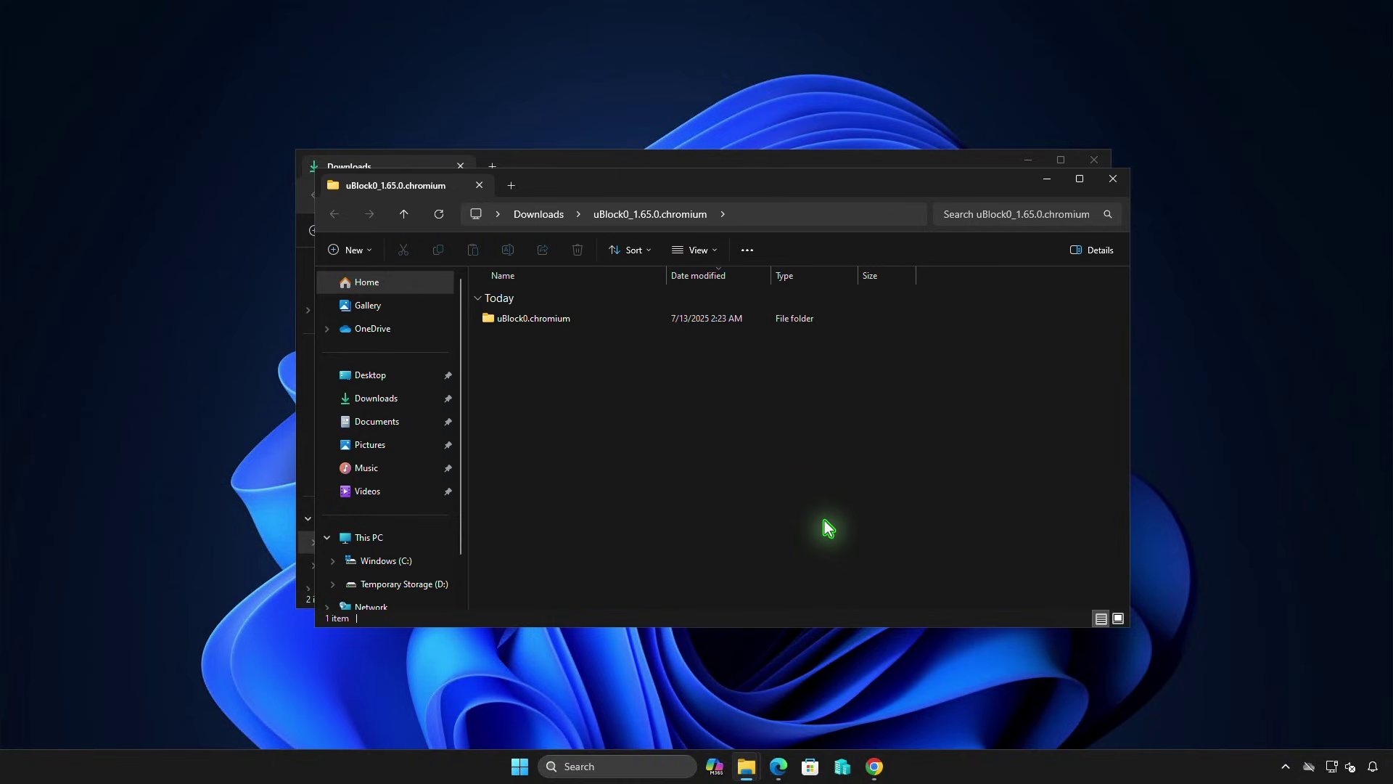
- Check the extracted uBlock0.chromium folder, then close both File Explorer windows
double_click(598, 324)
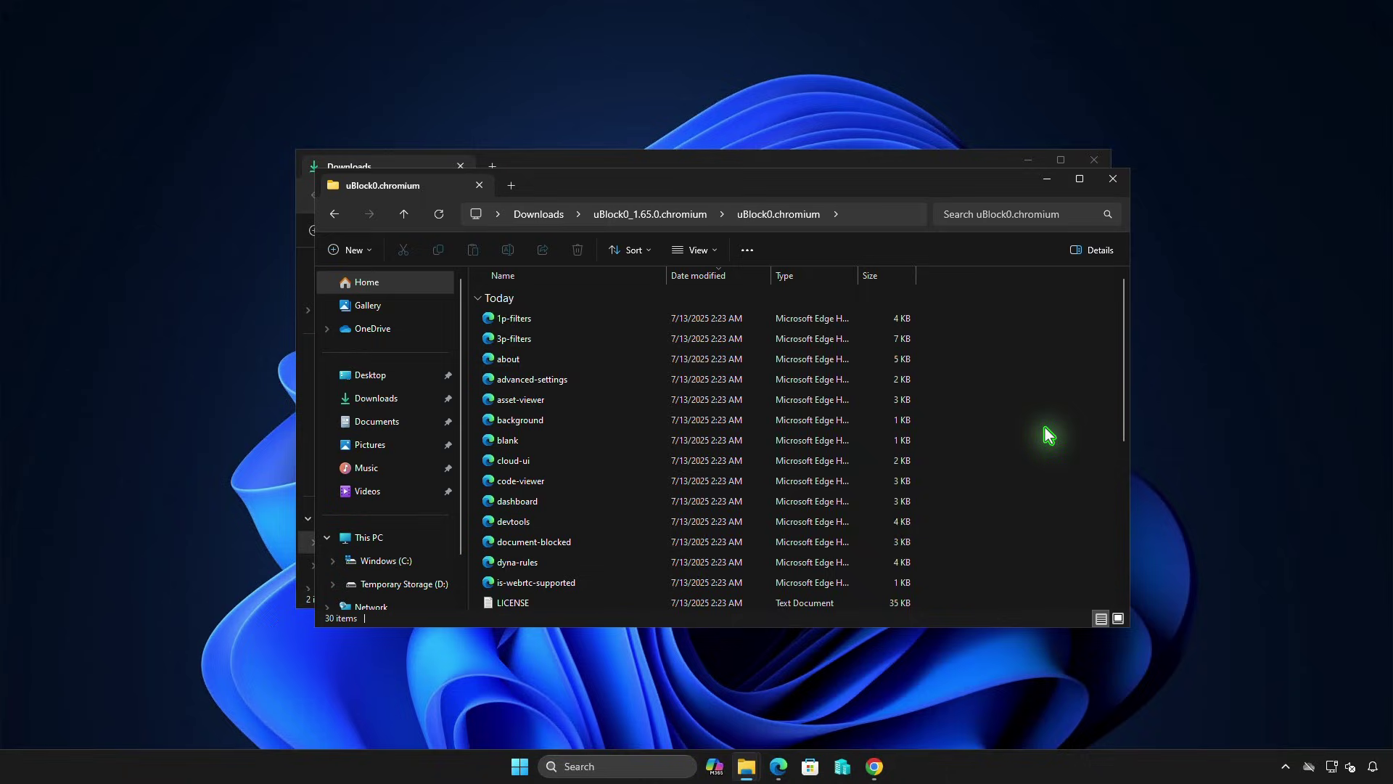
click(1112, 181)
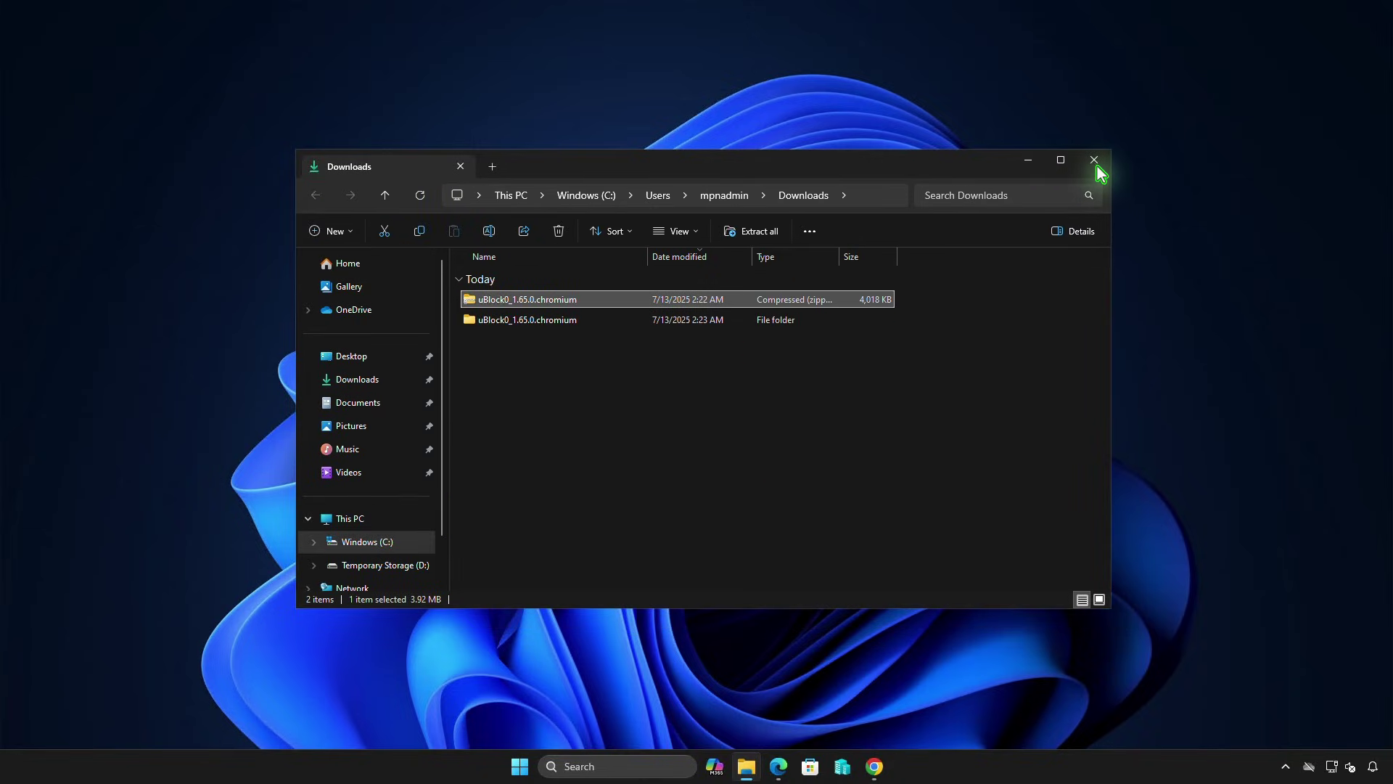
click(1095, 159)
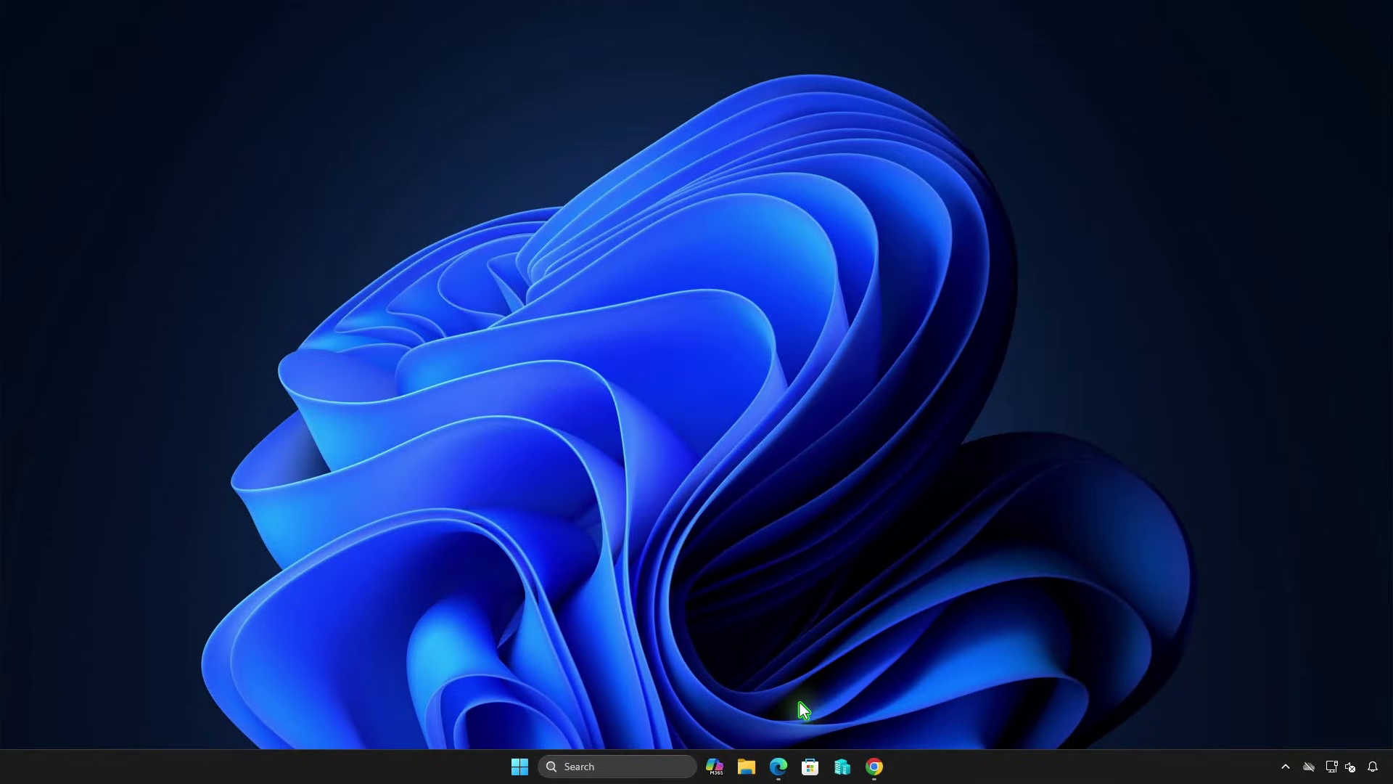
- Try loading Downloads\uBlock0_1.65.0.chromium\uBlock0.chromium unpacked, then cancel the unsupported-manifest error
click(873, 765)
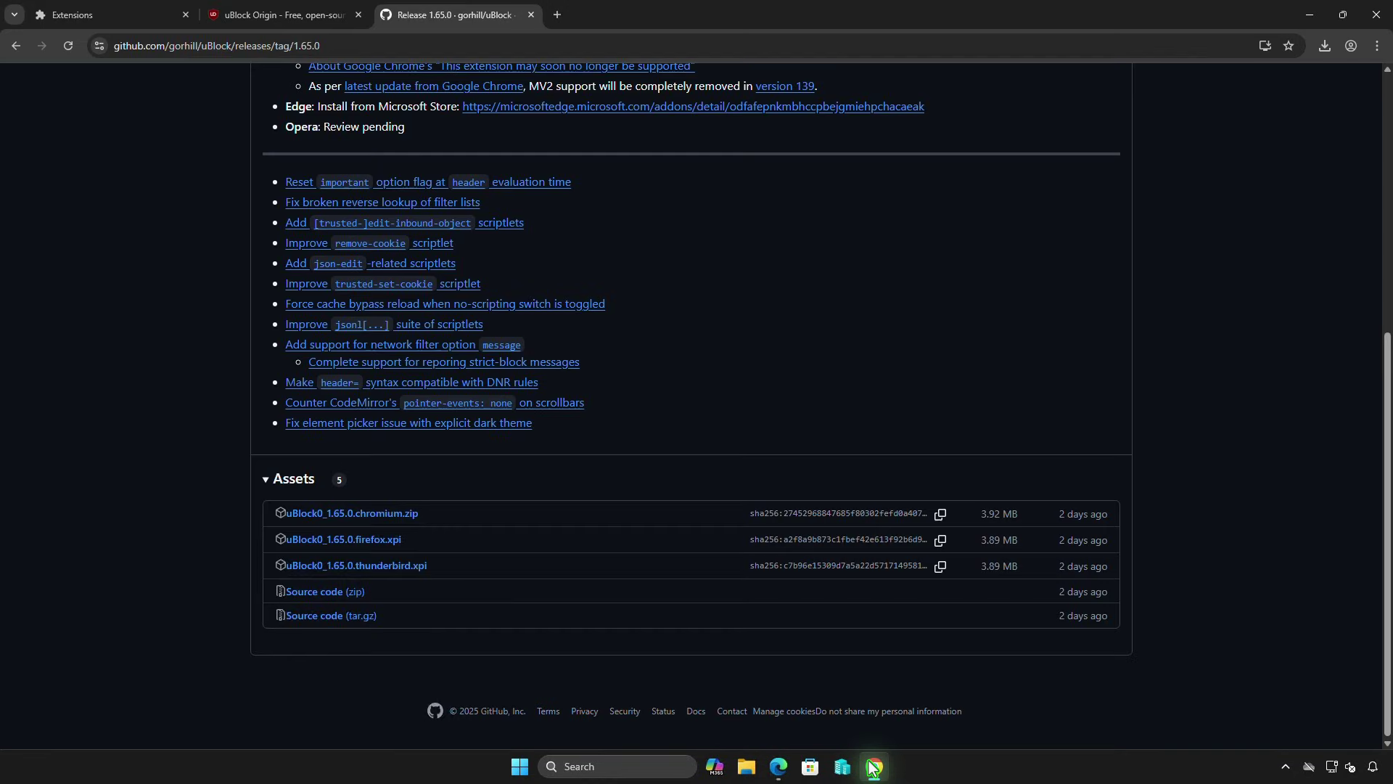
click(134, 16)
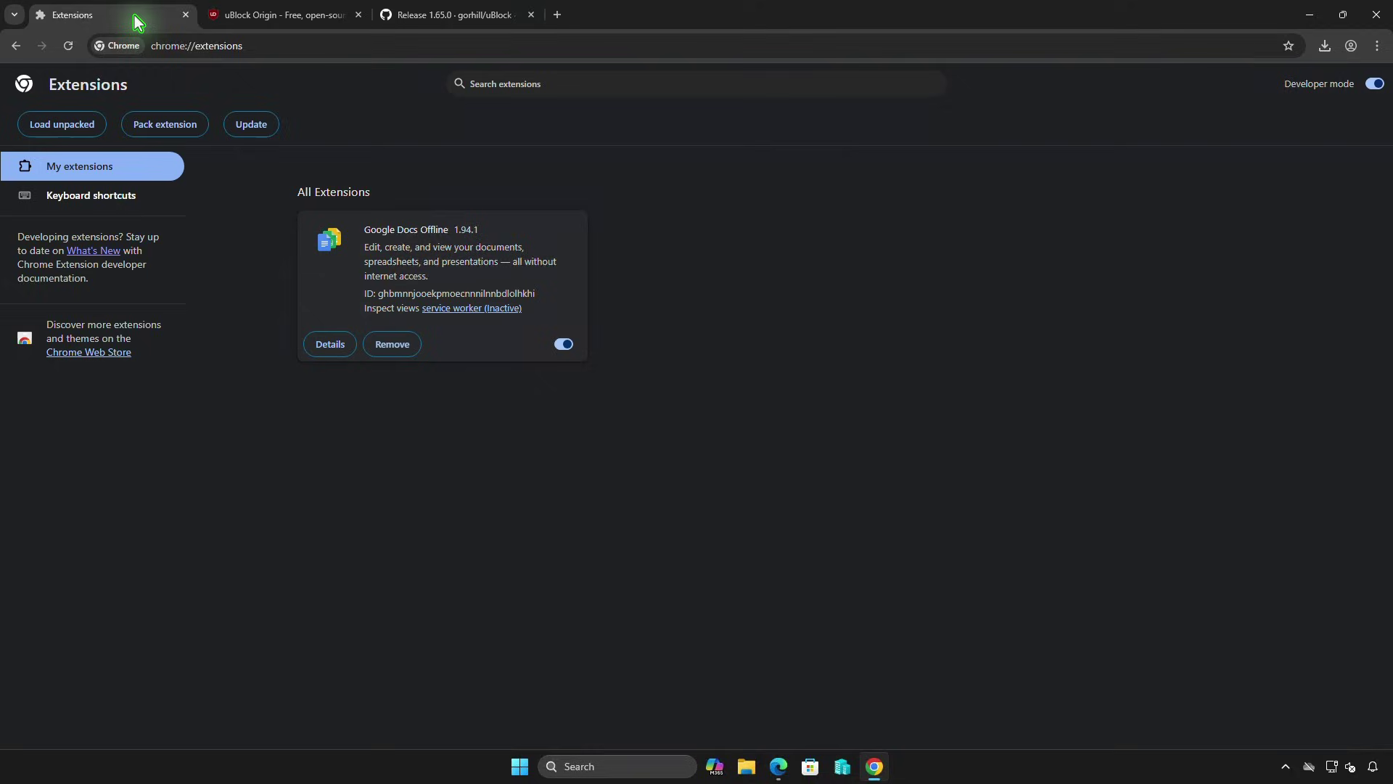
click(98, 131)
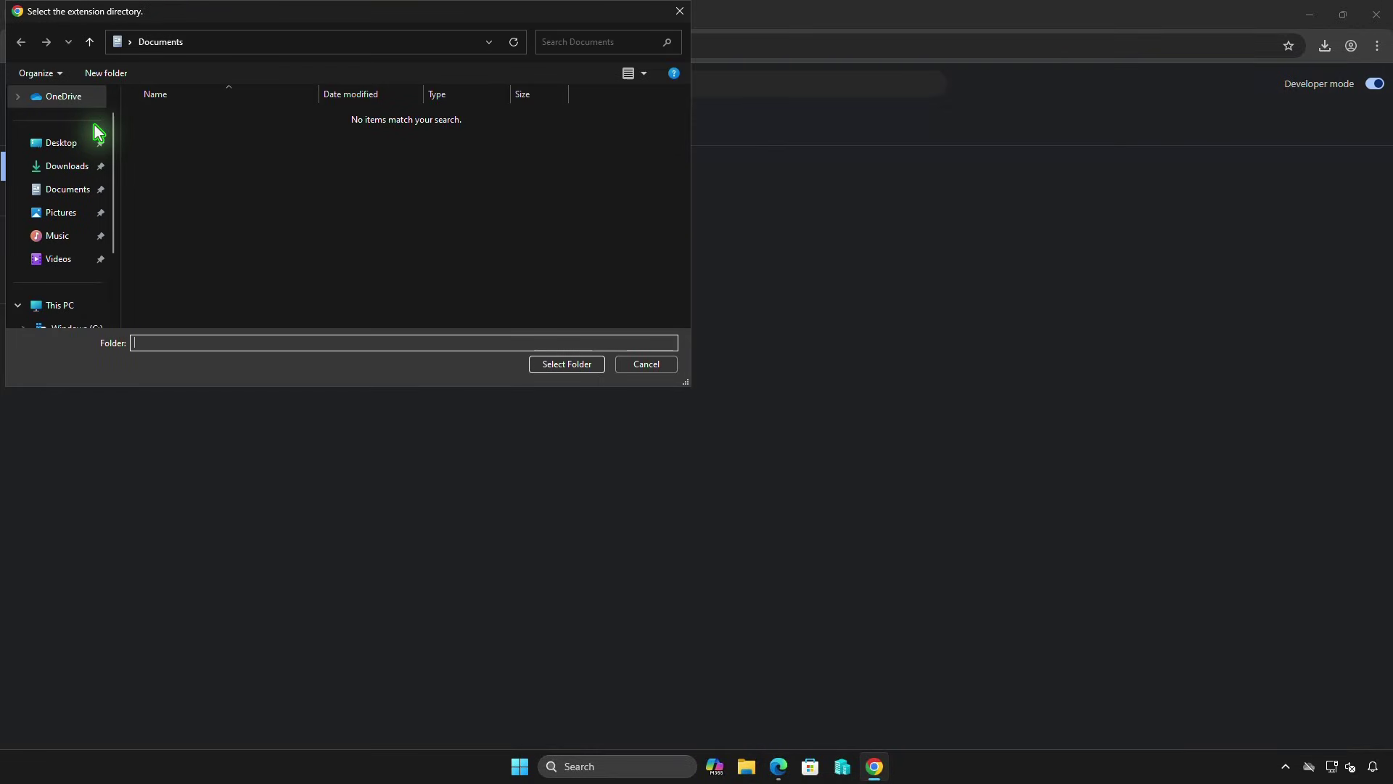
click(79, 167)
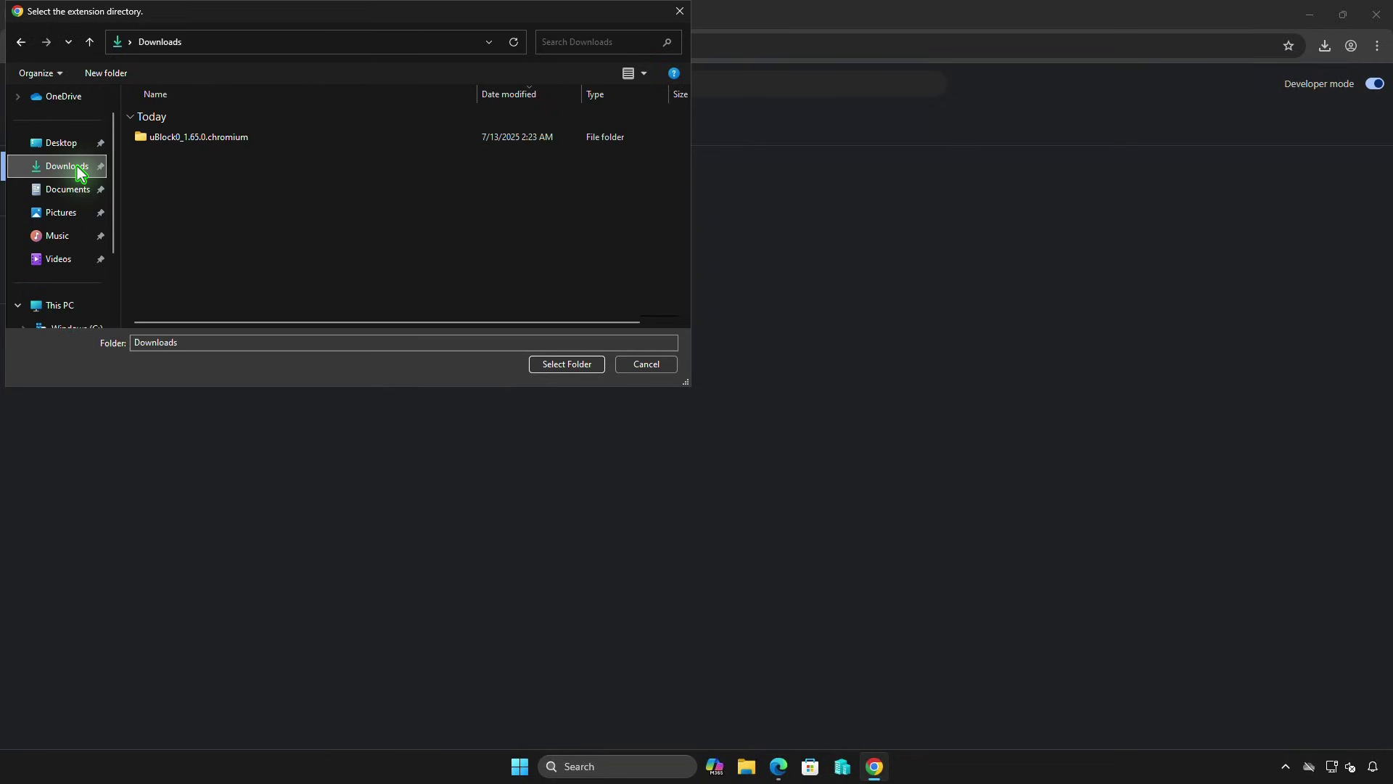
double_click(256, 140)
click(257, 141)
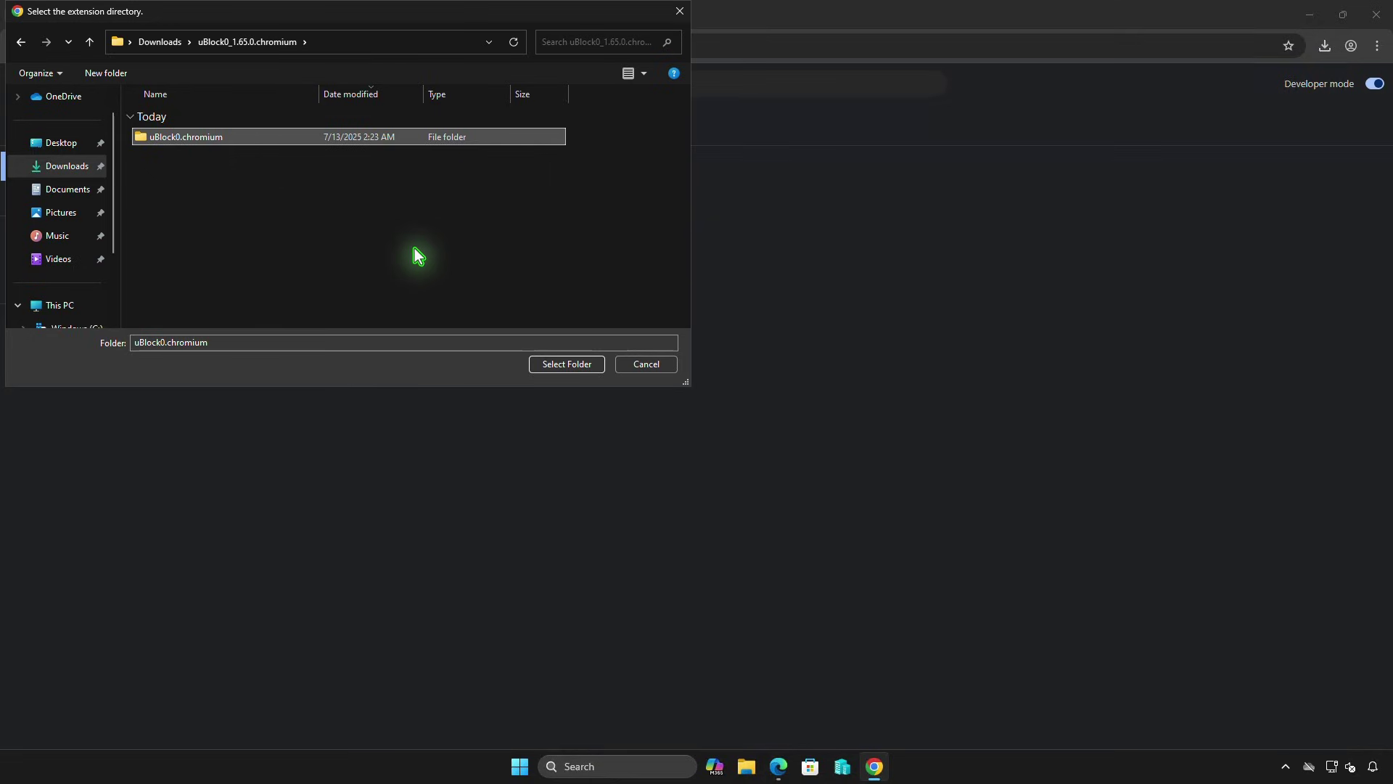
click(564, 365)
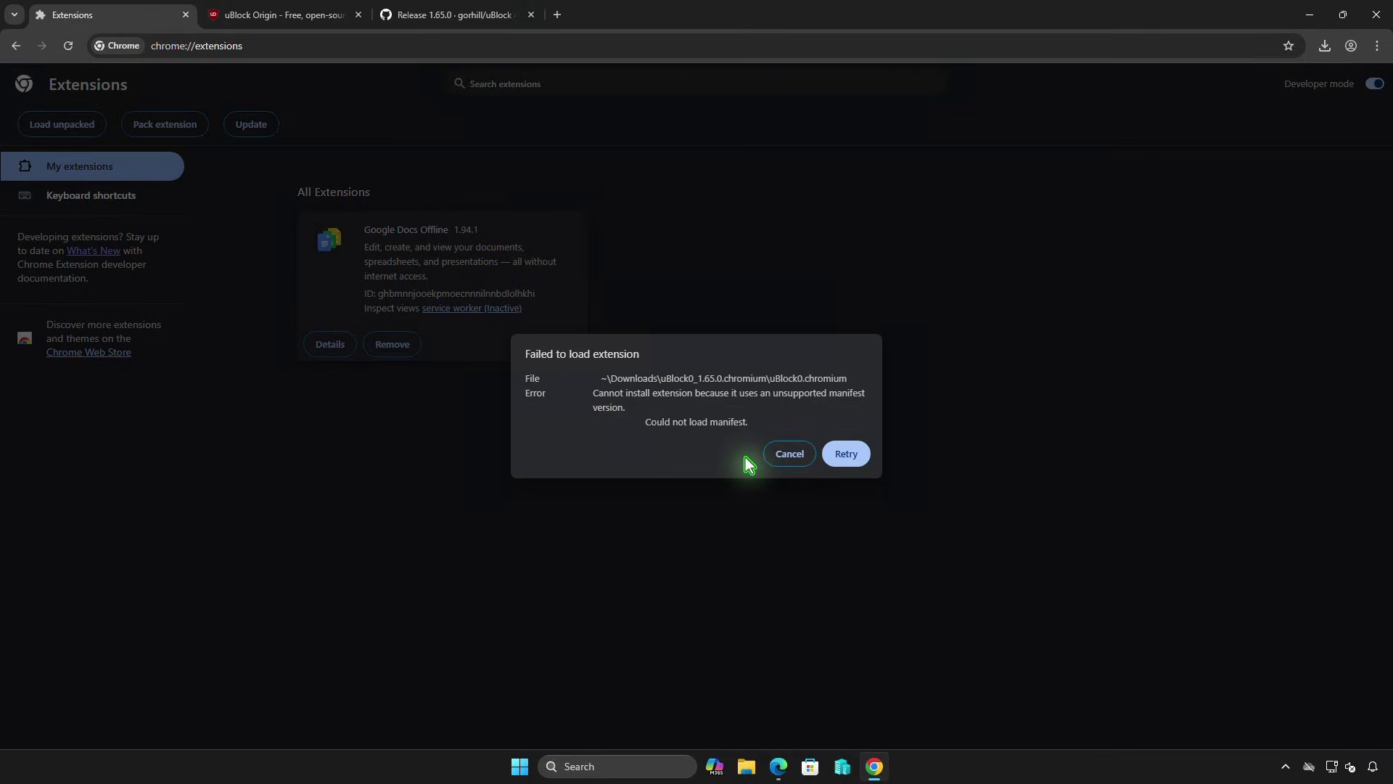
click(775, 459)
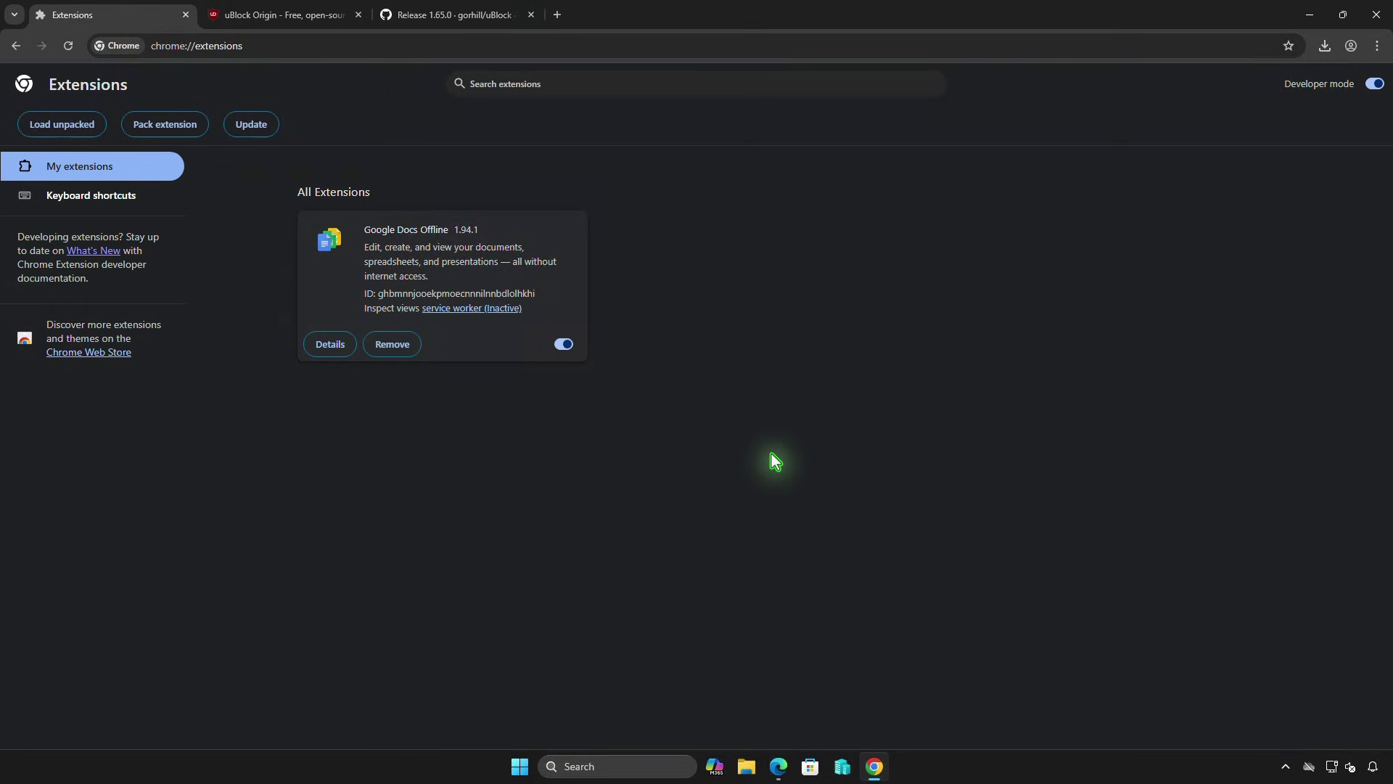
- Open chrome://flags in a new tab and search the experiments for 'manifest'
click(562, 16)
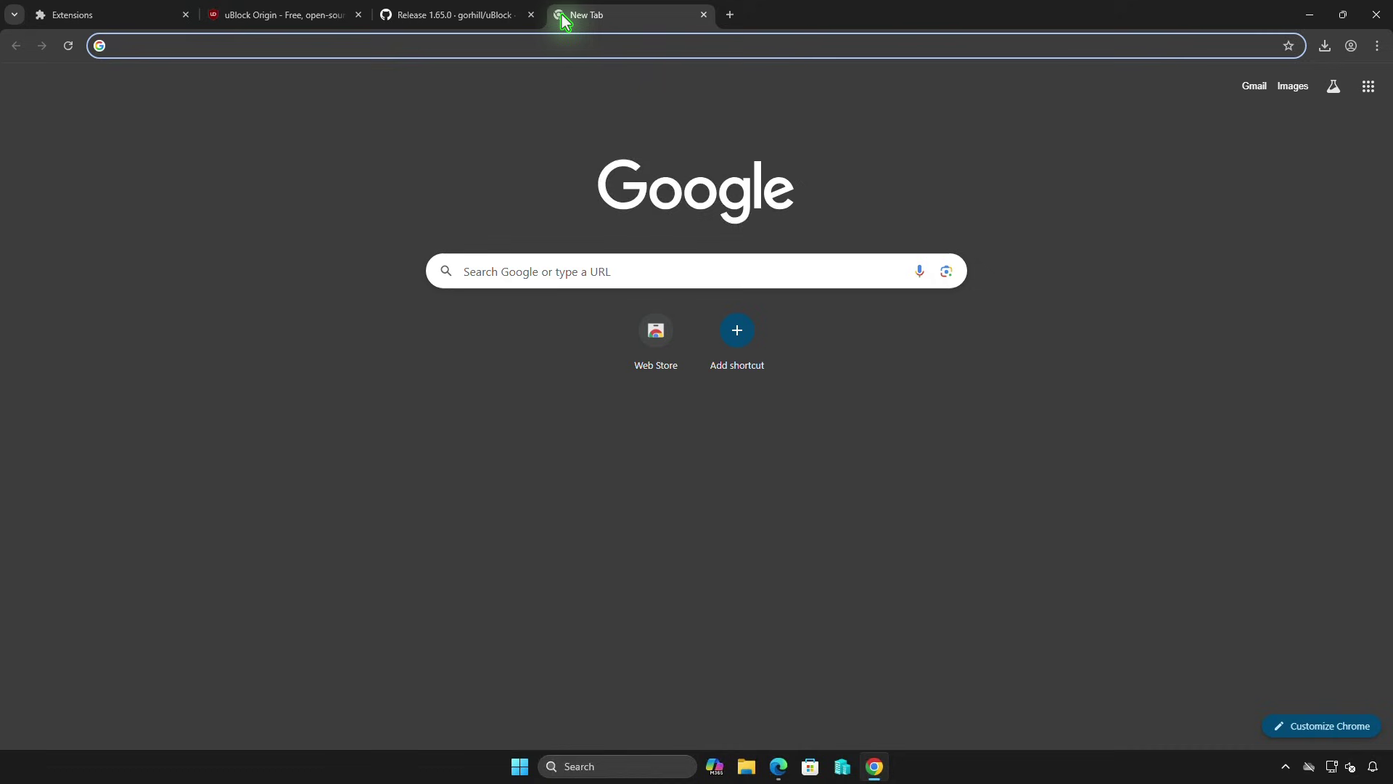
text(chr)
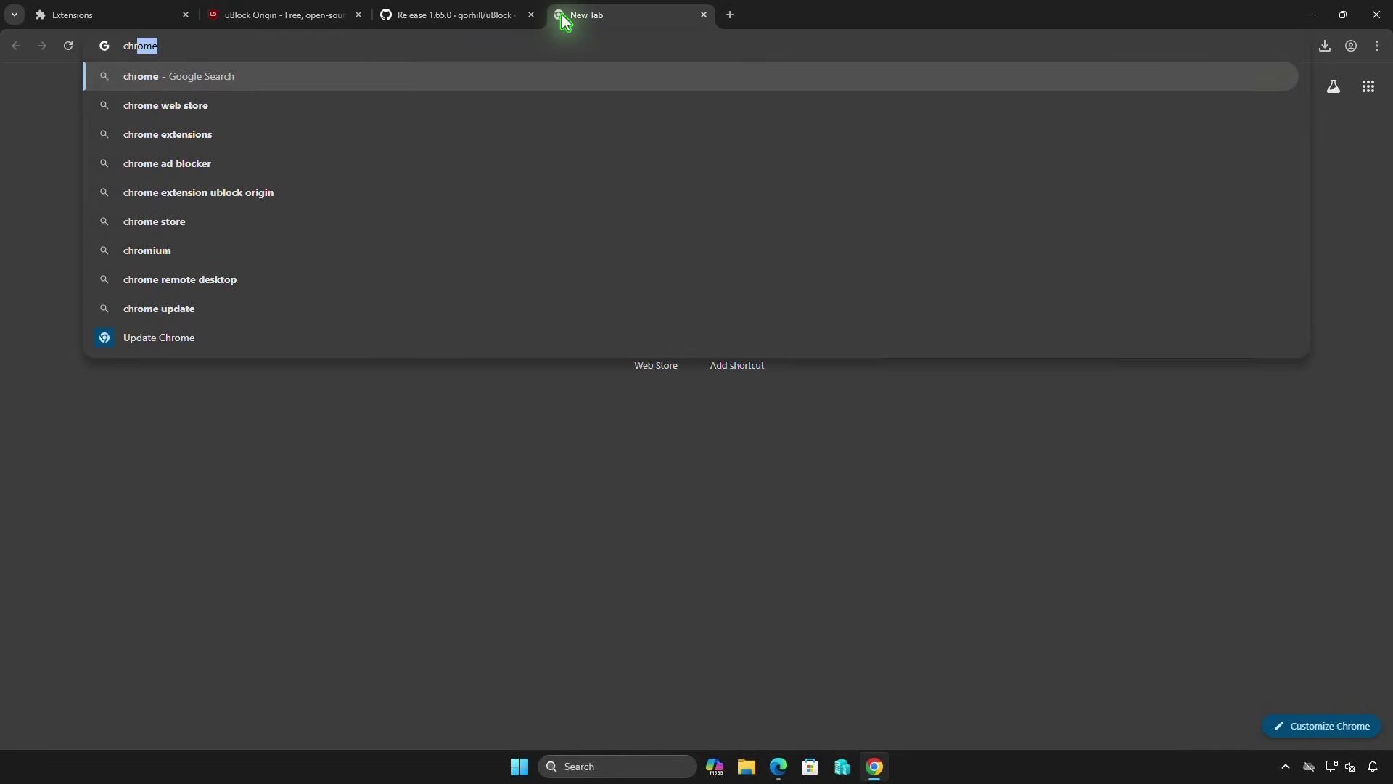
text(ome)
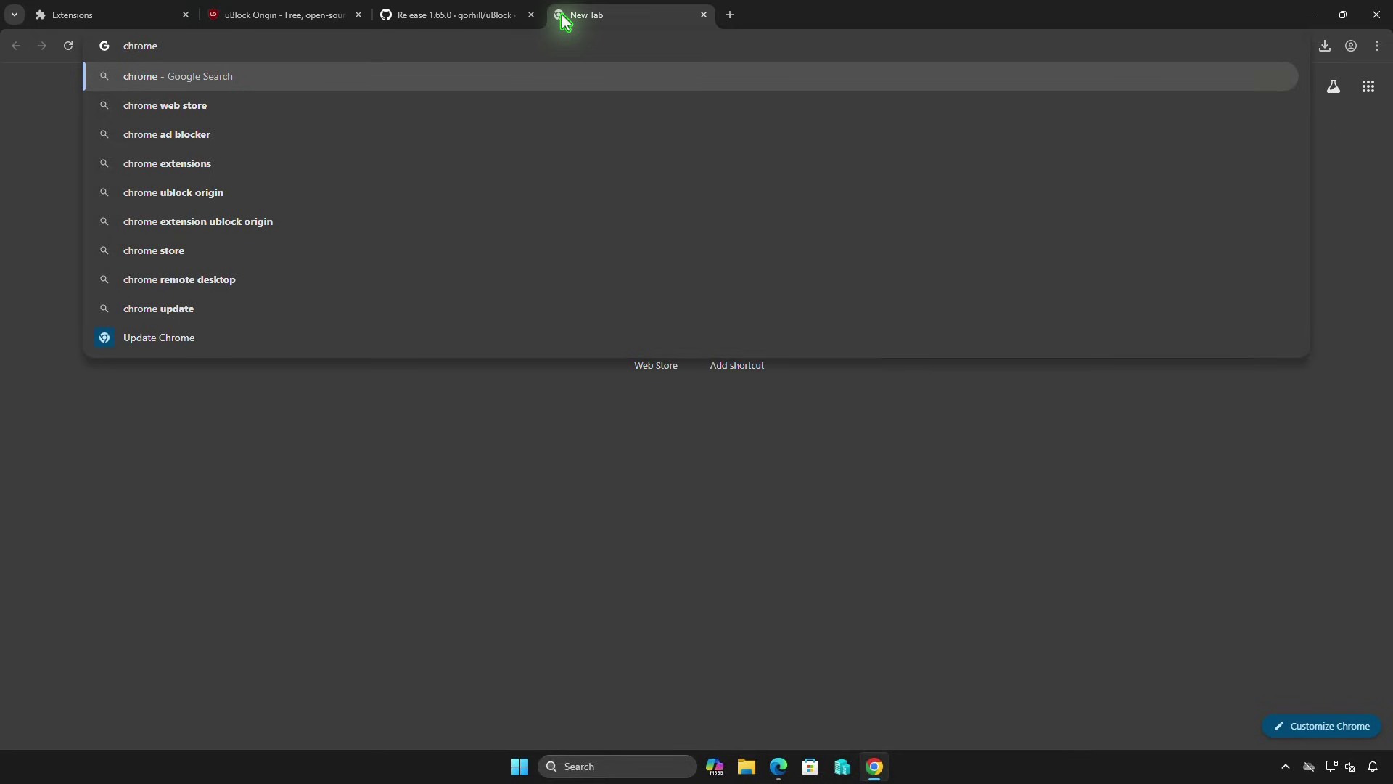
text(:/)
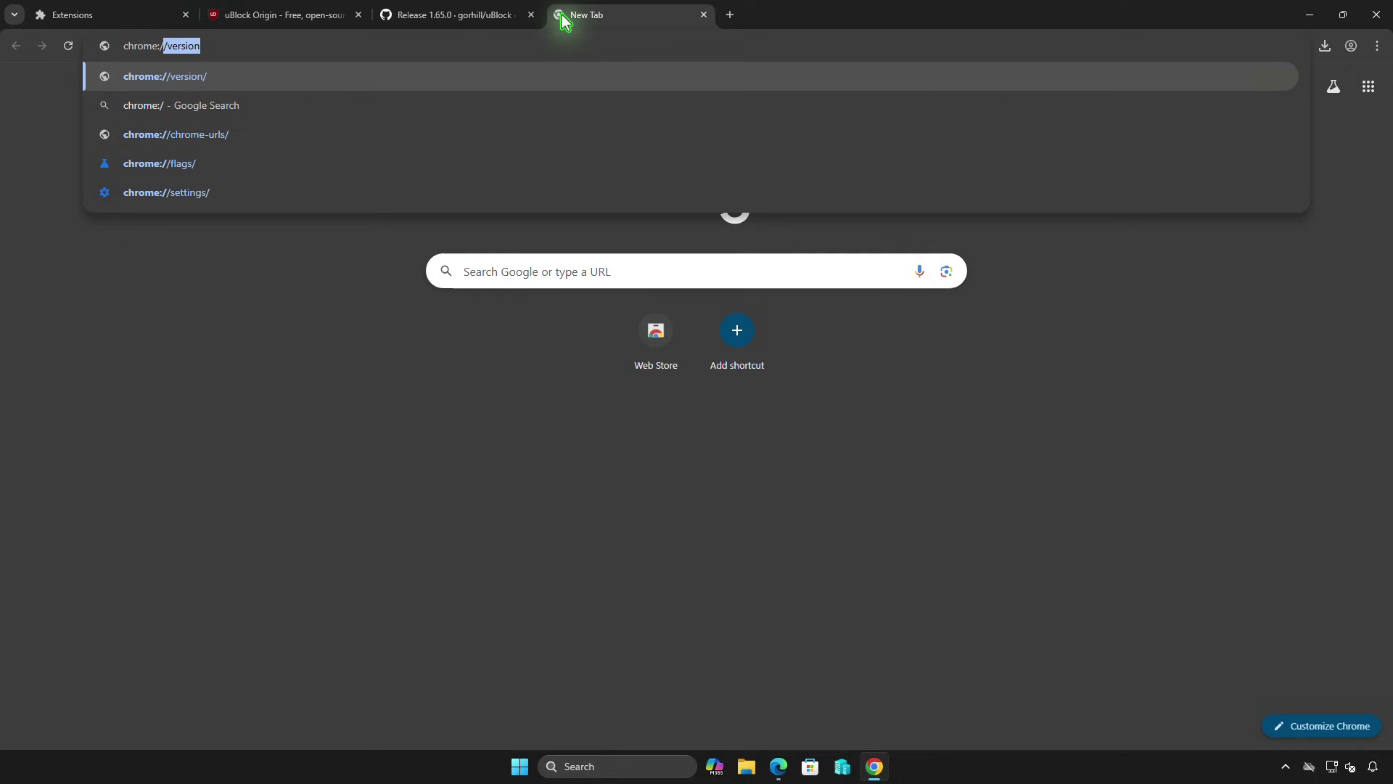
click(357, 164)
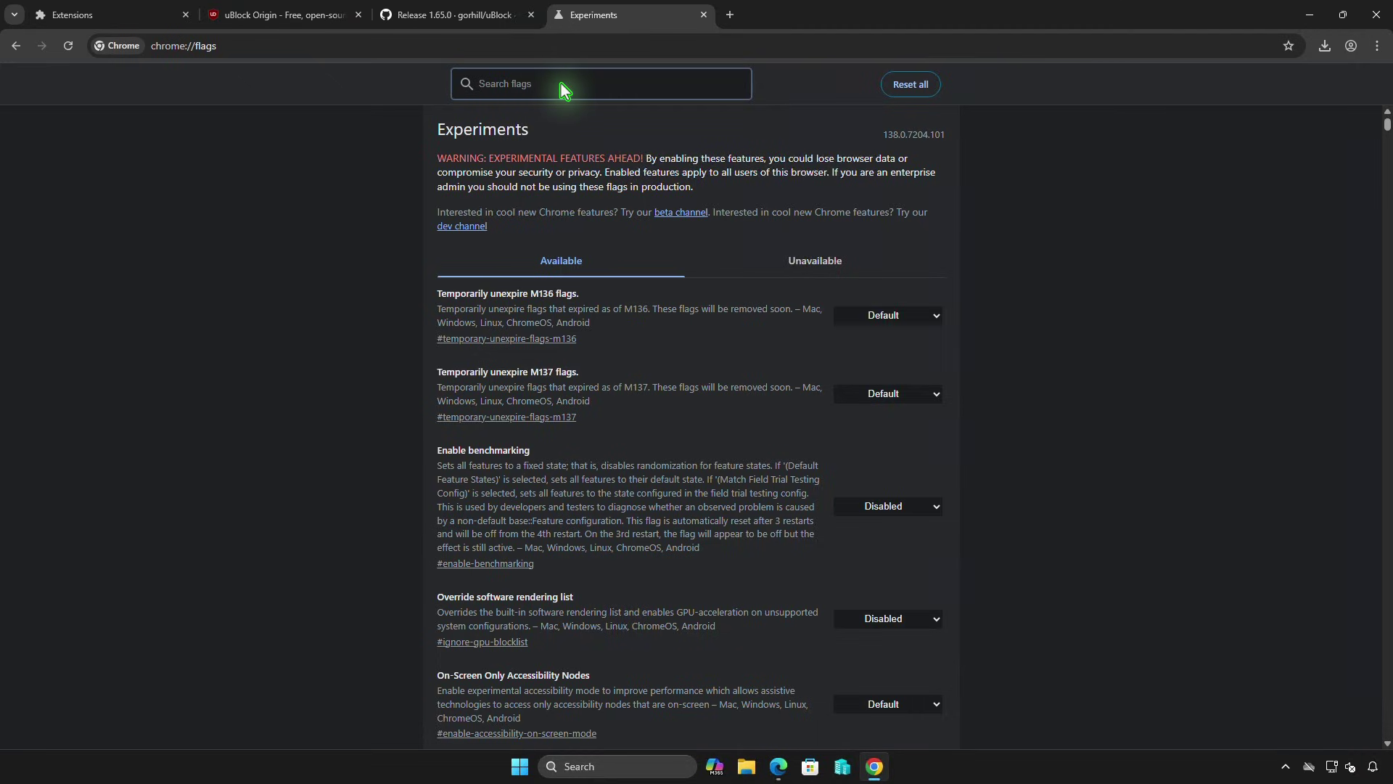
text(ma)
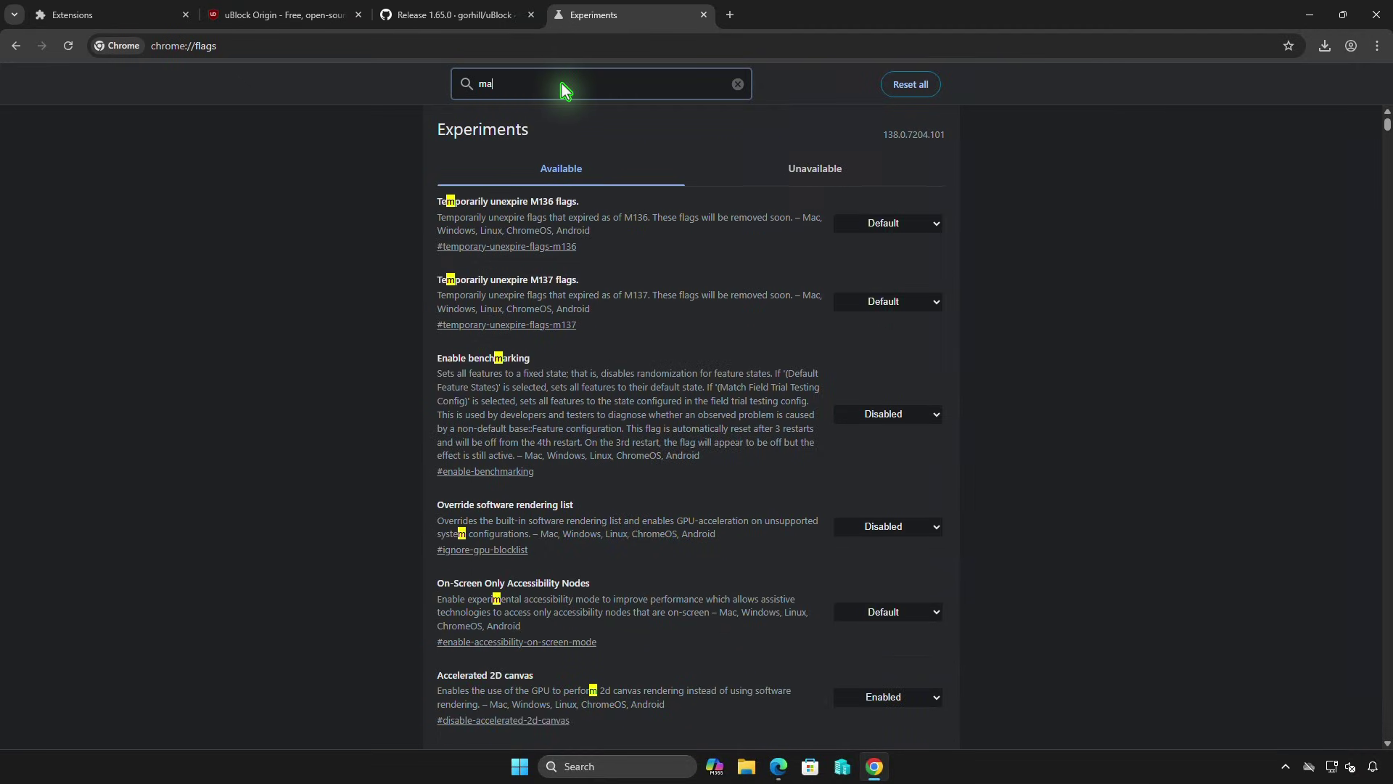
text(nifest)
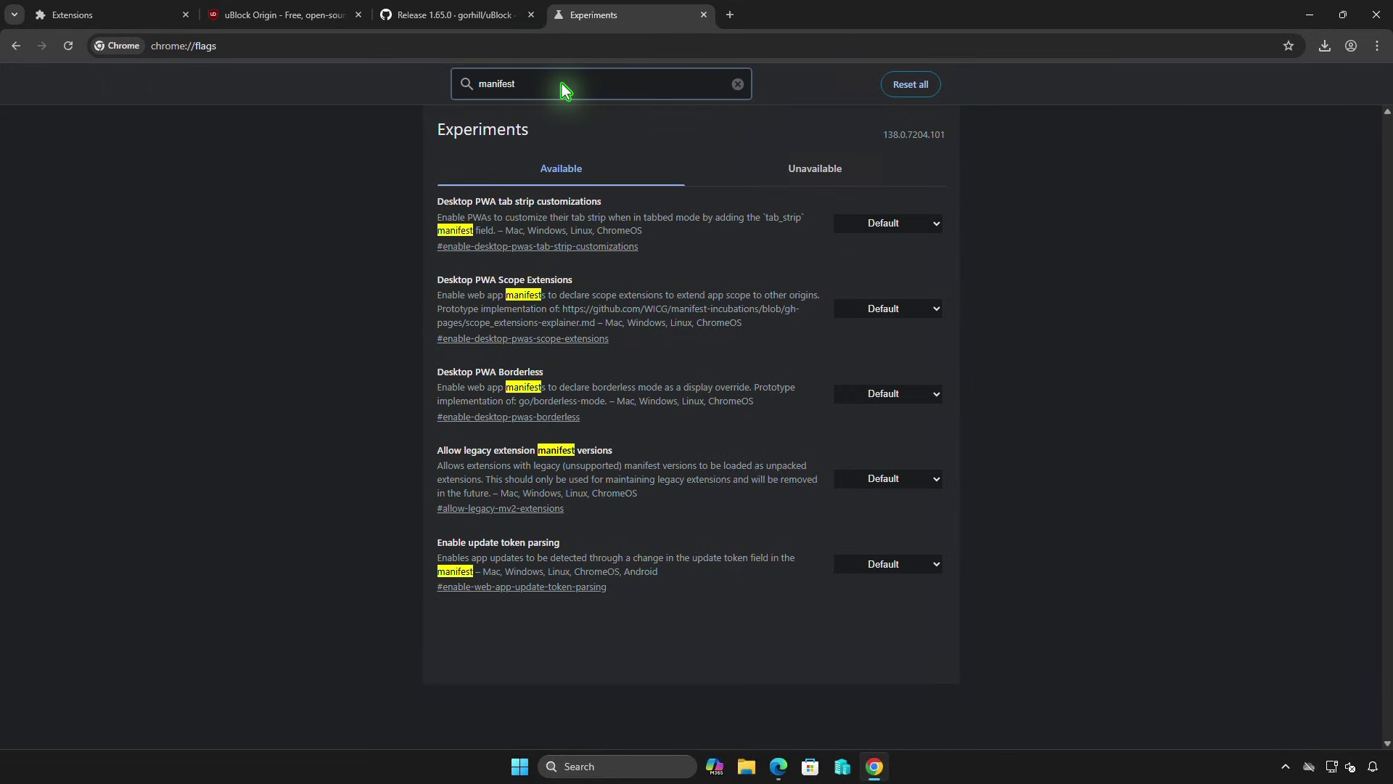
- Set 'Allow legacy extension manifest versions' to Enabled and relaunch Chrome
click(915, 481)
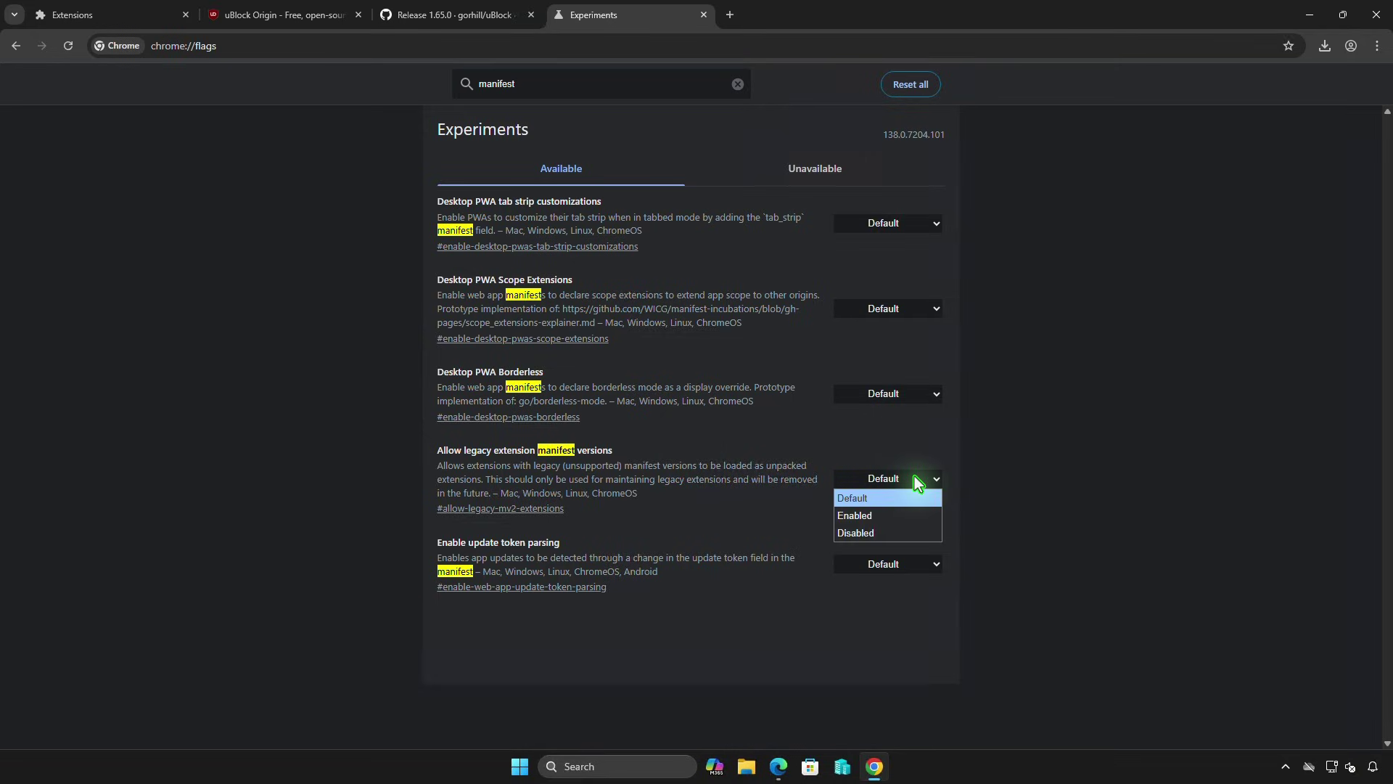
click(914, 517)
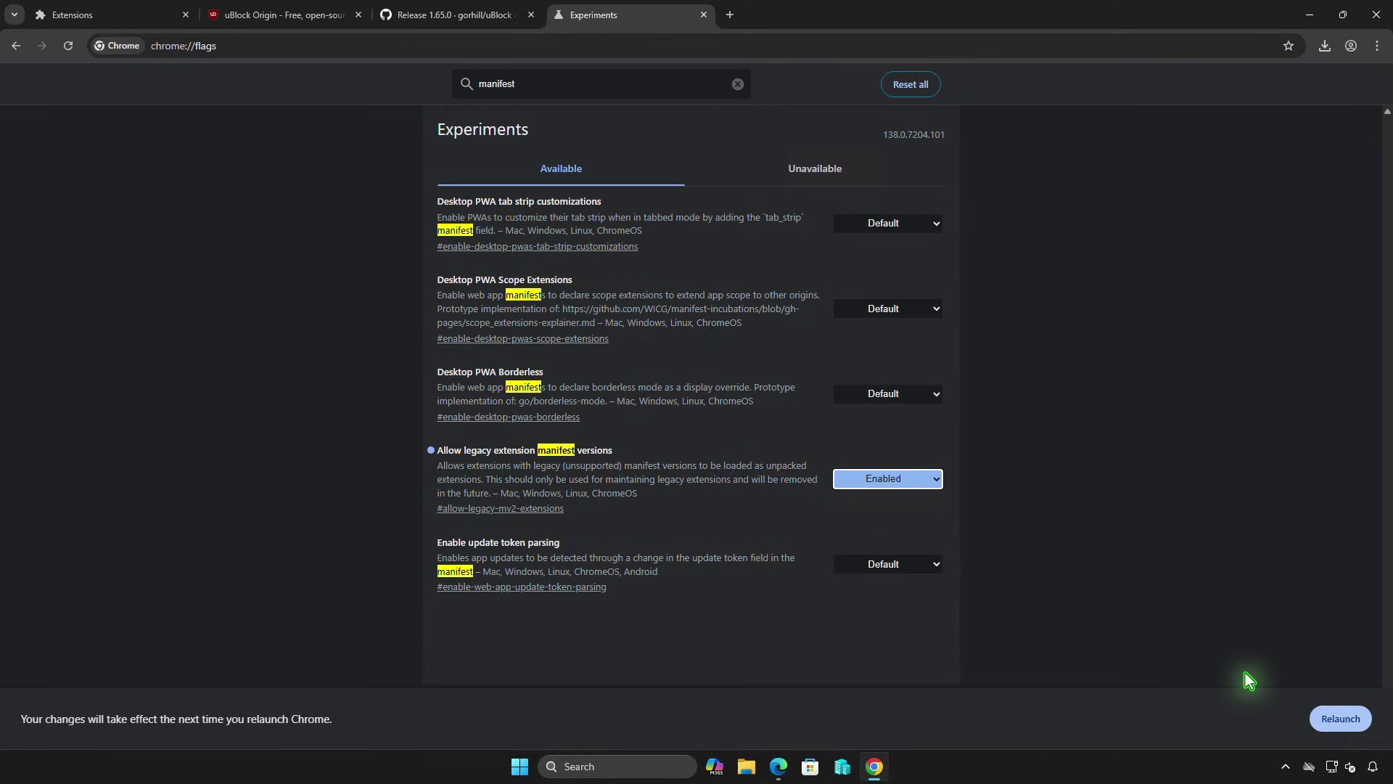
click(1338, 720)
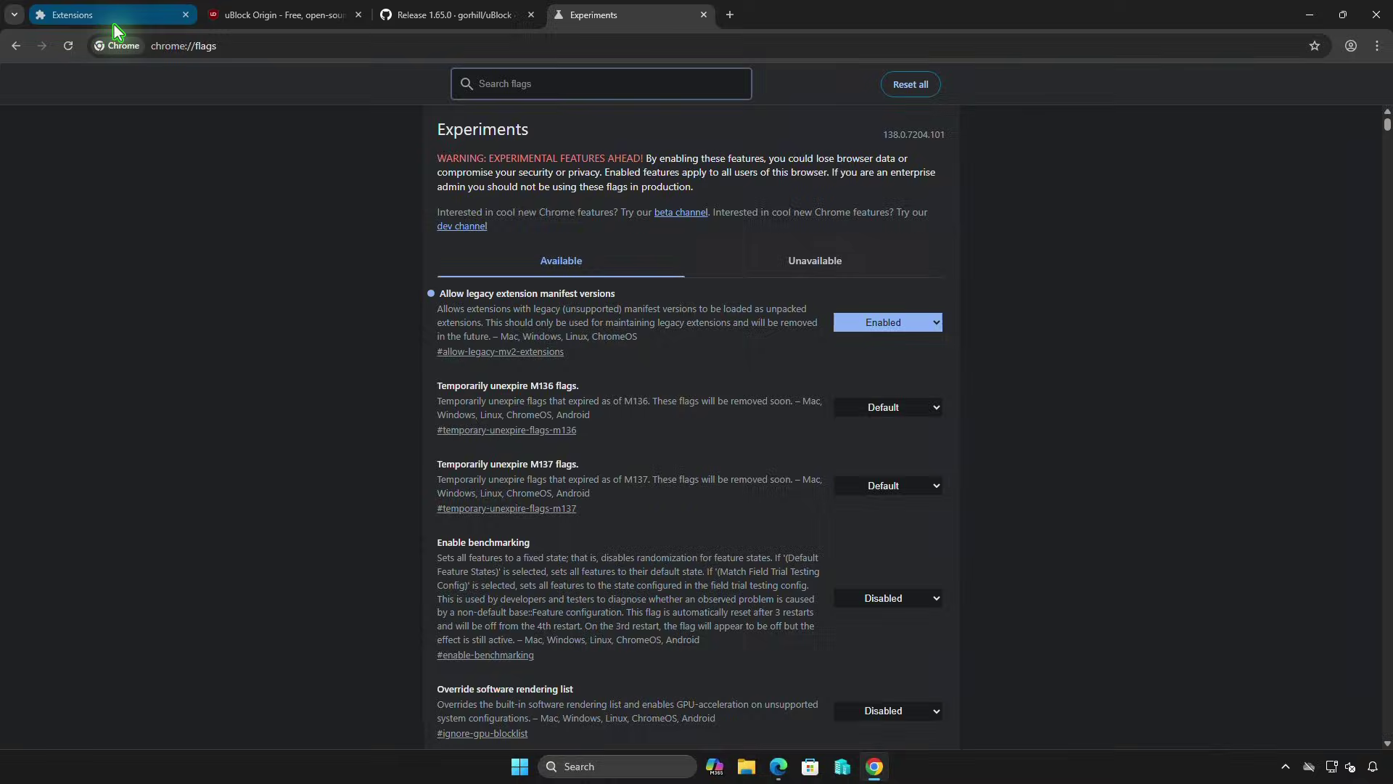
- Load the uBlock0.chromium folder inside uBlock0_1.65.0.chromium as an unpacked extension
click(112, 19)
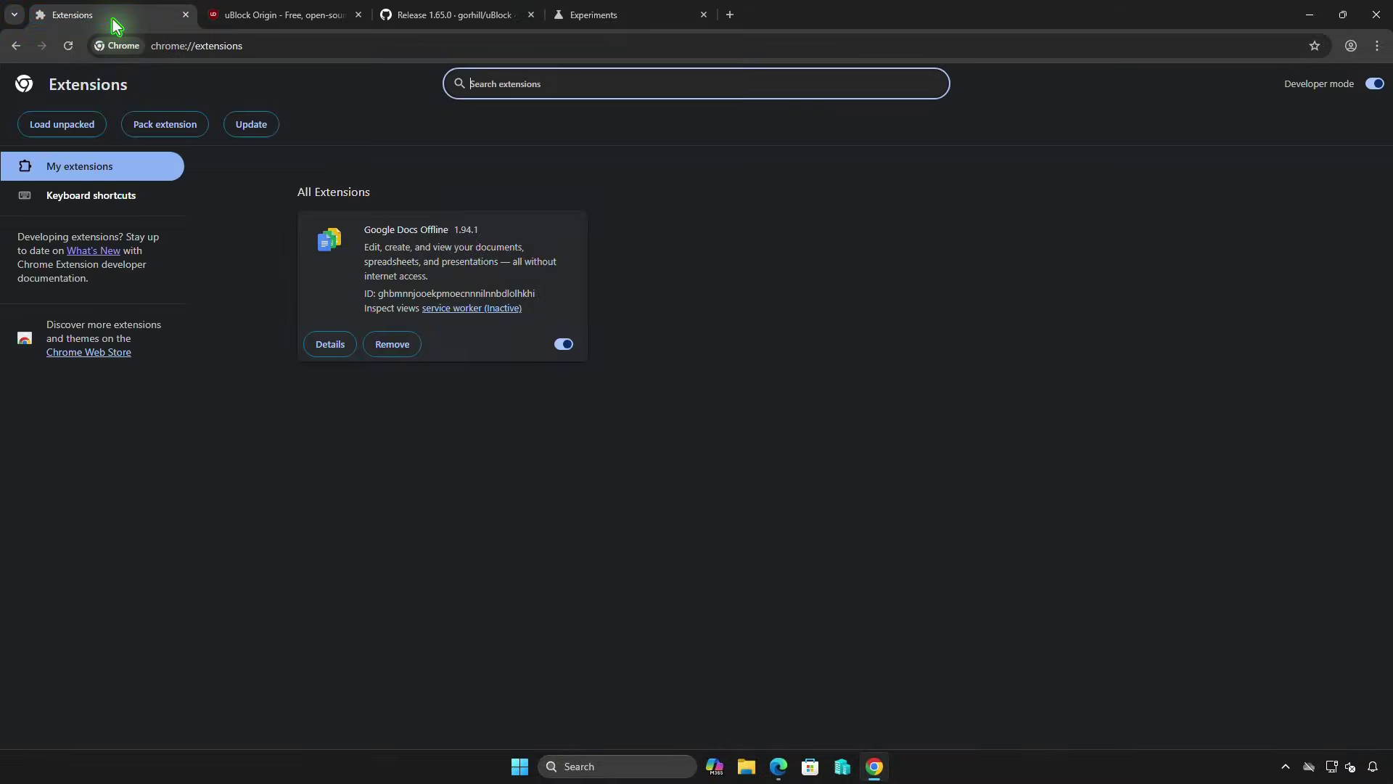
click(84, 128)
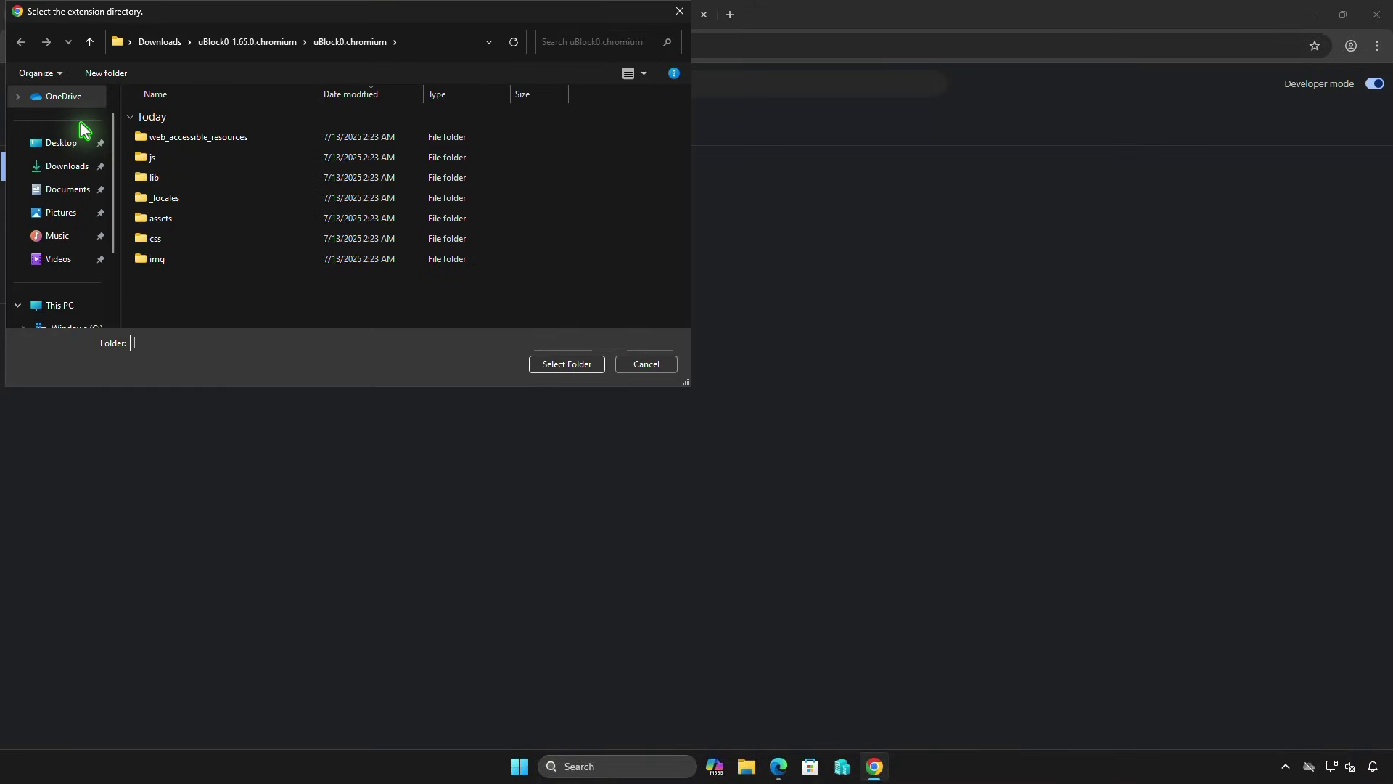
click(218, 49)
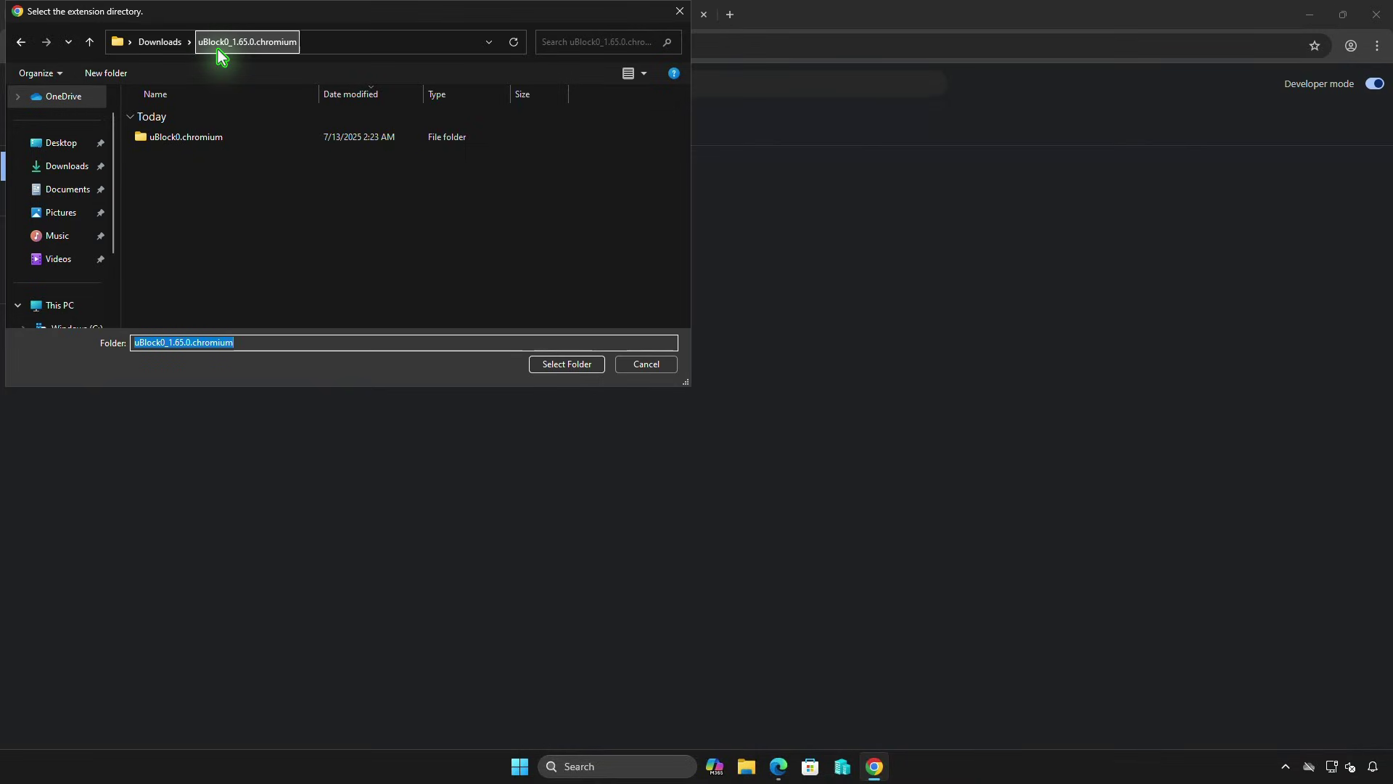
click(213, 139)
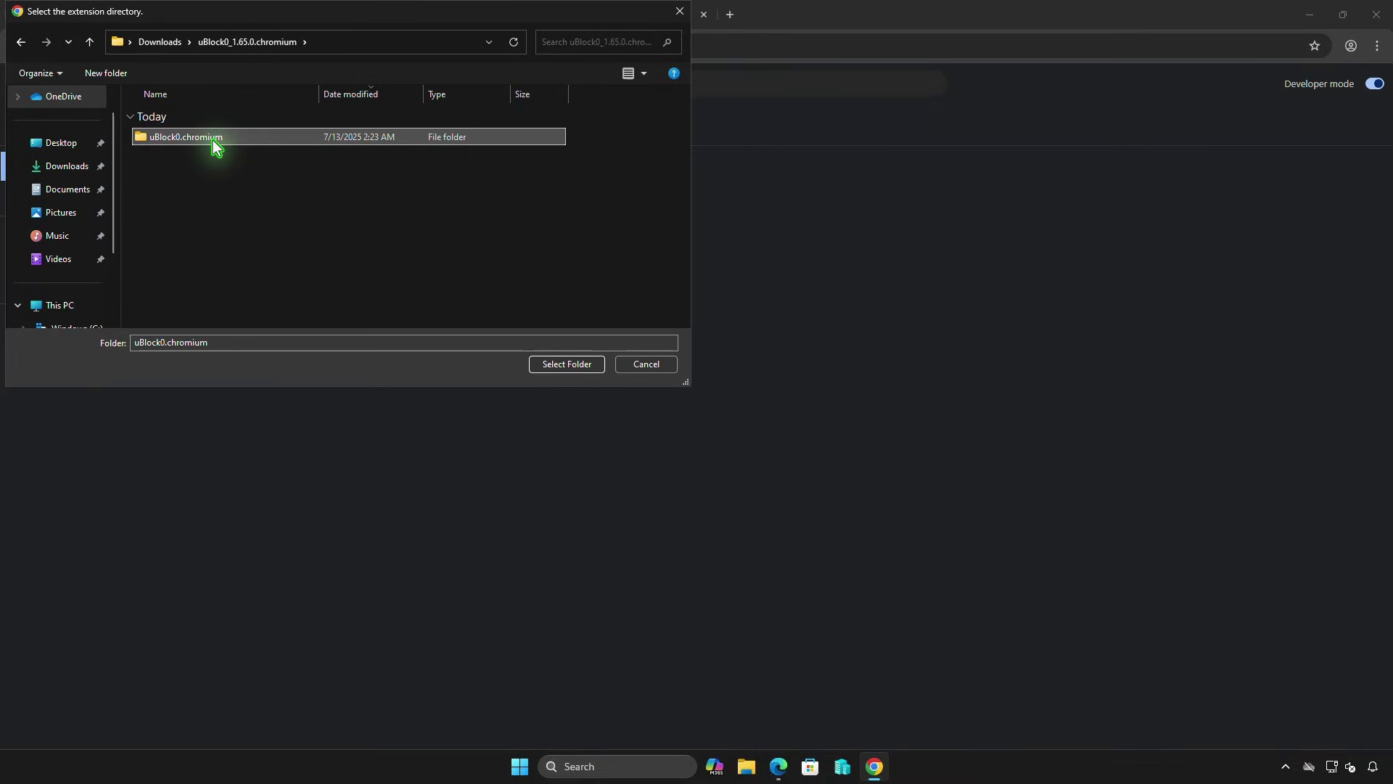
click(566, 365)
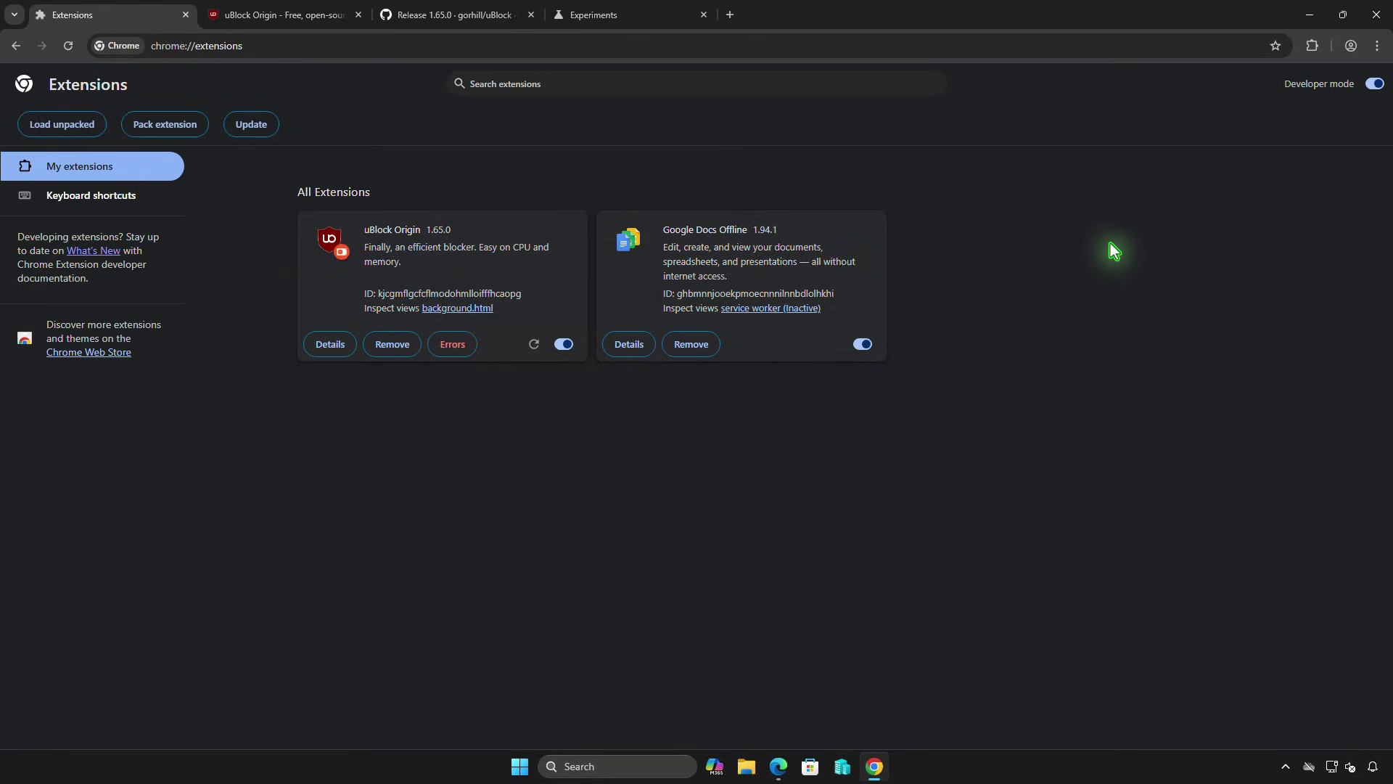
- Pin uBlock Origin to the toolbar from the extensions list, then close Chrome
click(1312, 46)
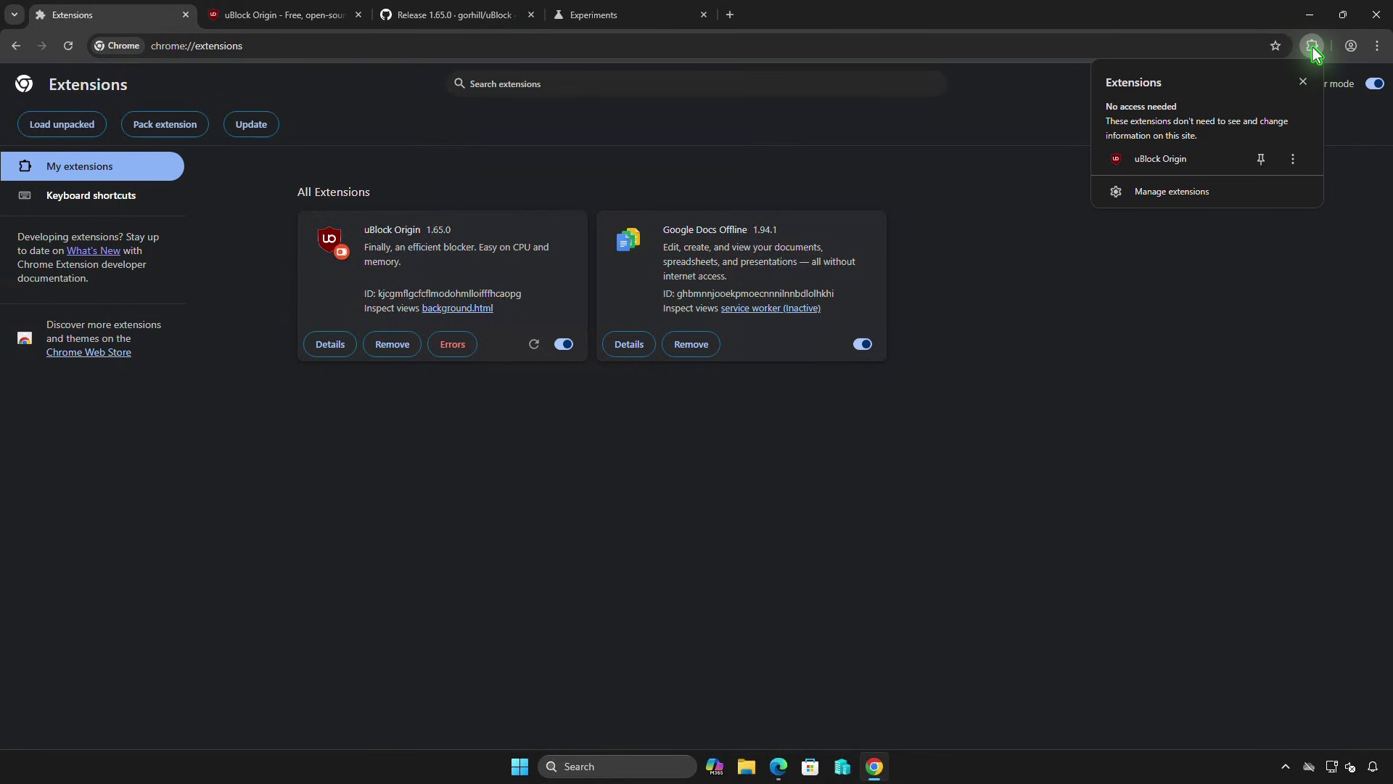
click(1270, 156)
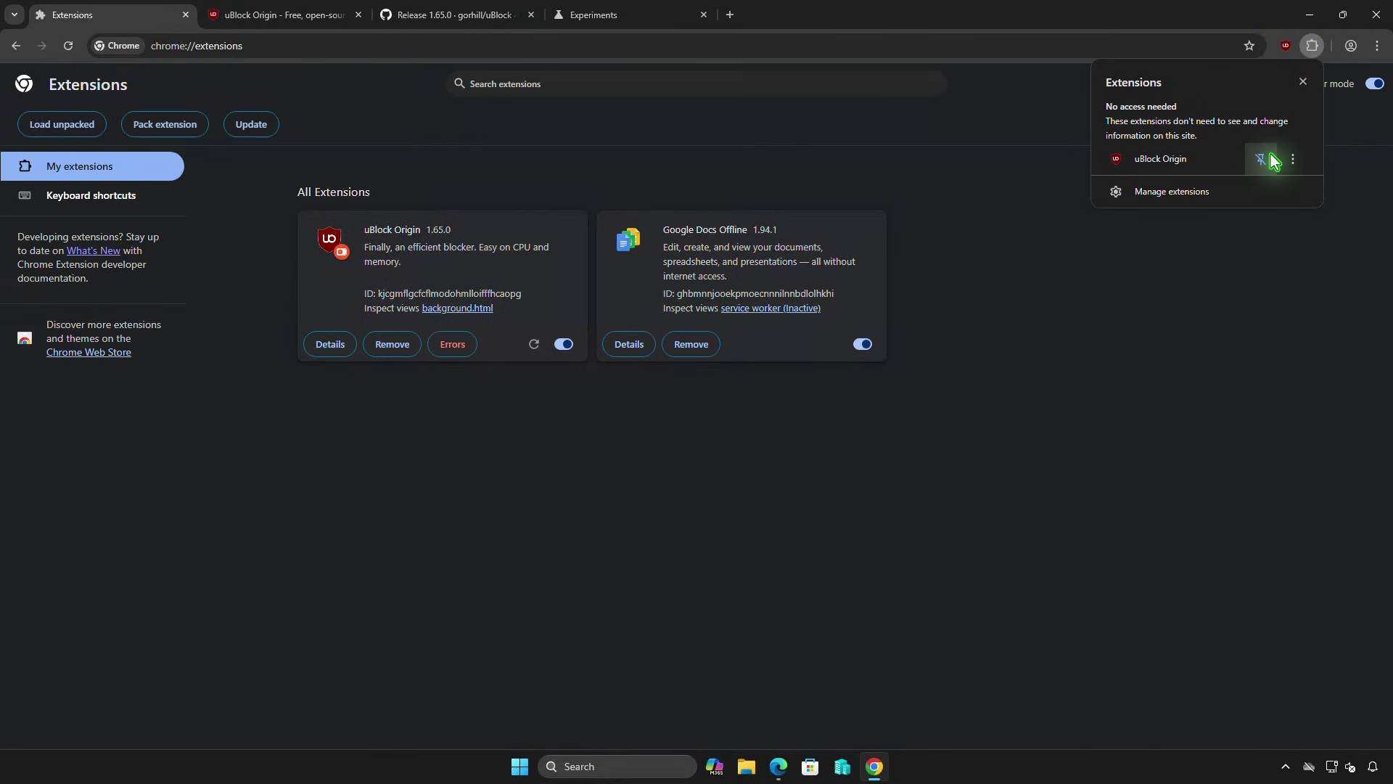
click(1375, 16)
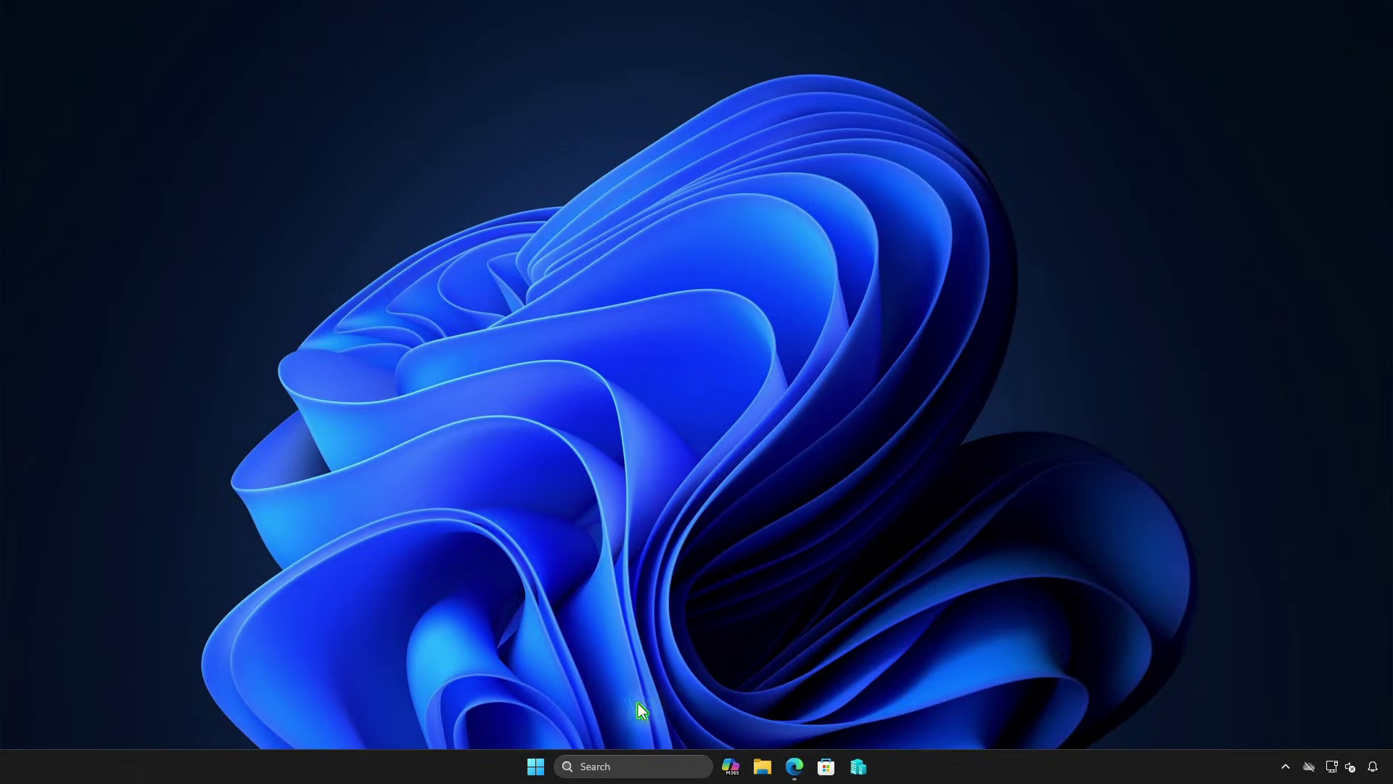
- Reopen Chrome, check uBlock Origin's popup, and go to the extensions management page
click(543, 761)
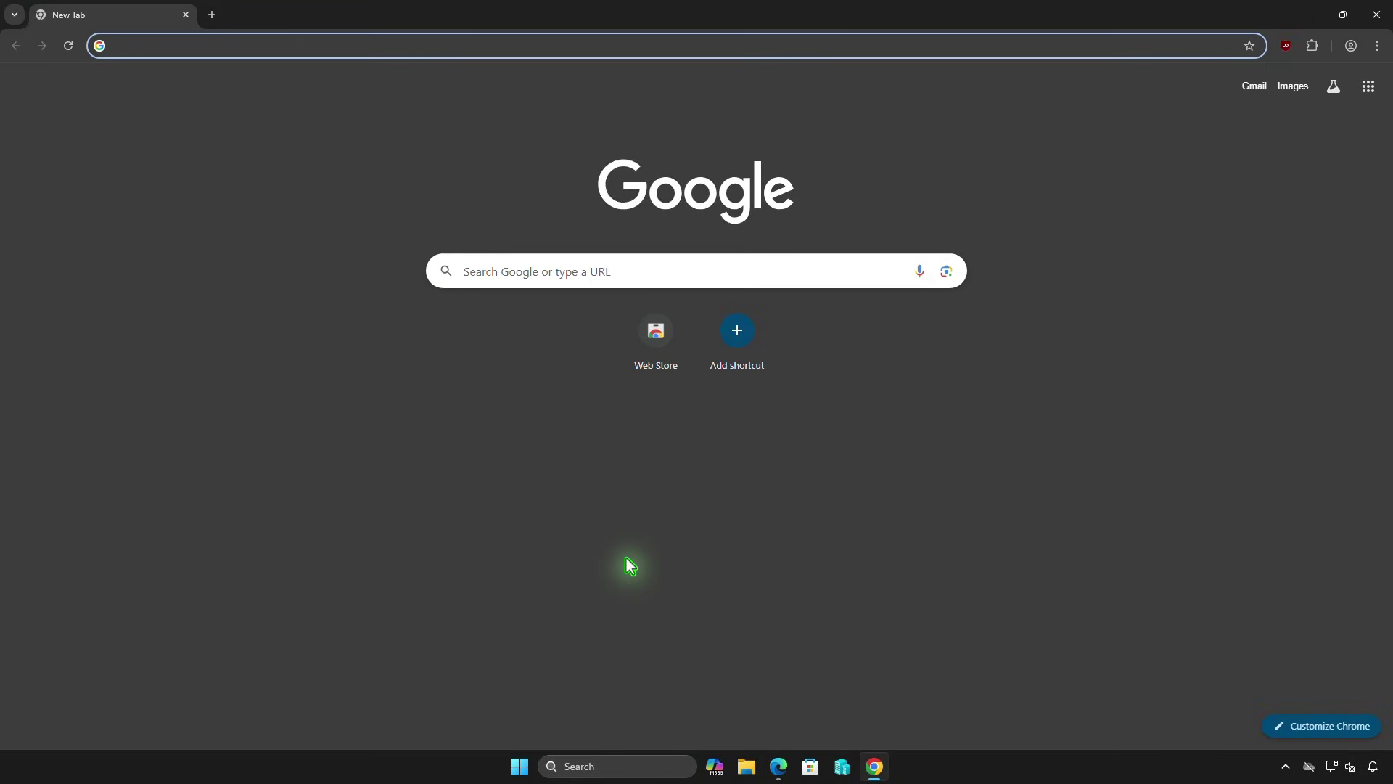
click(1295, 46)
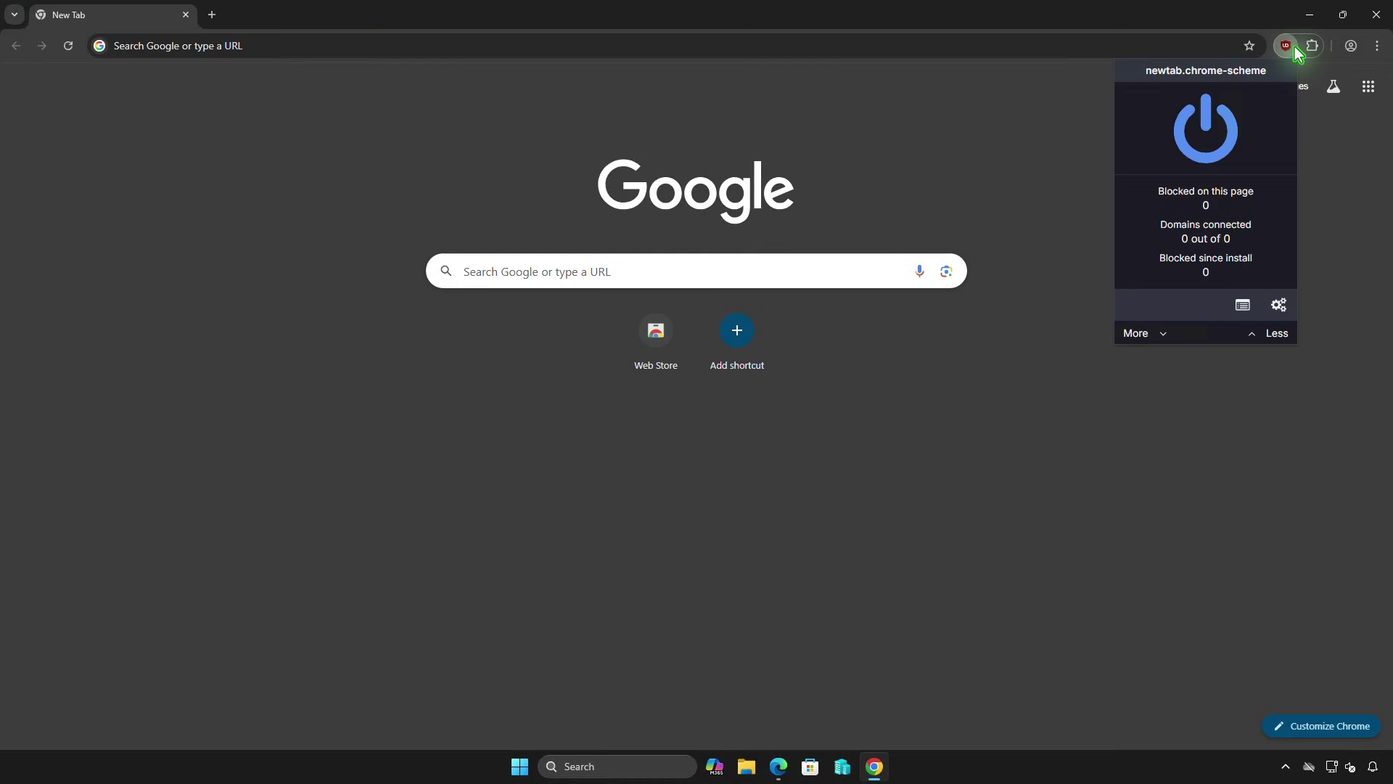
click(1313, 46)
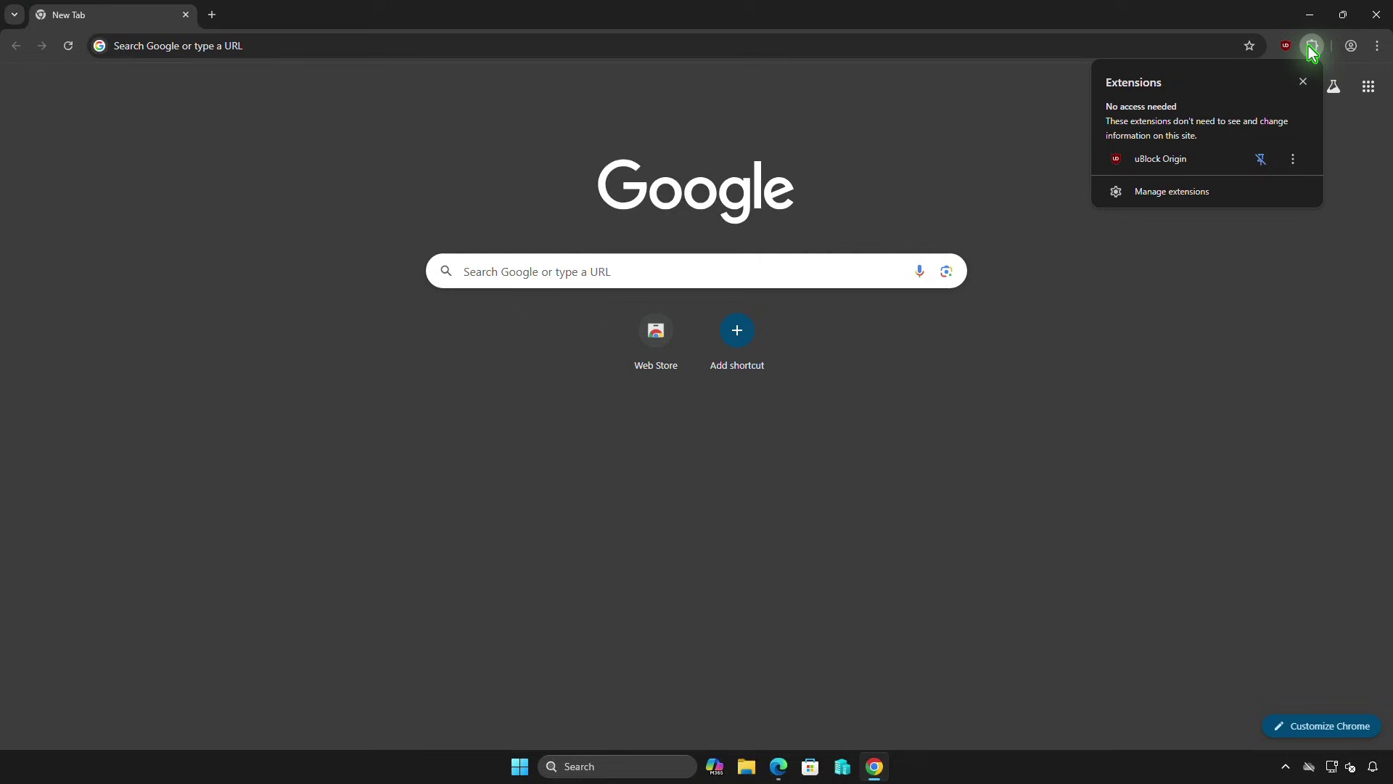
click(1211, 194)
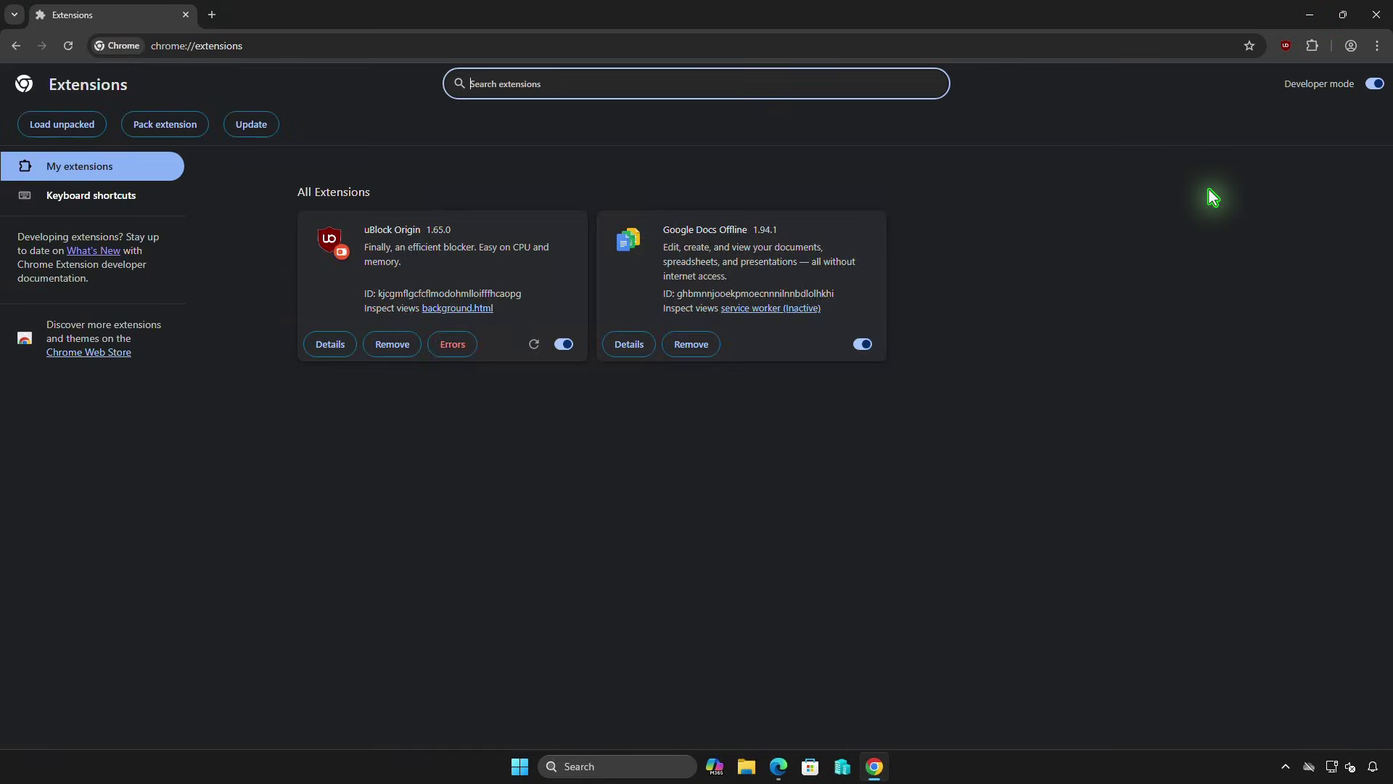